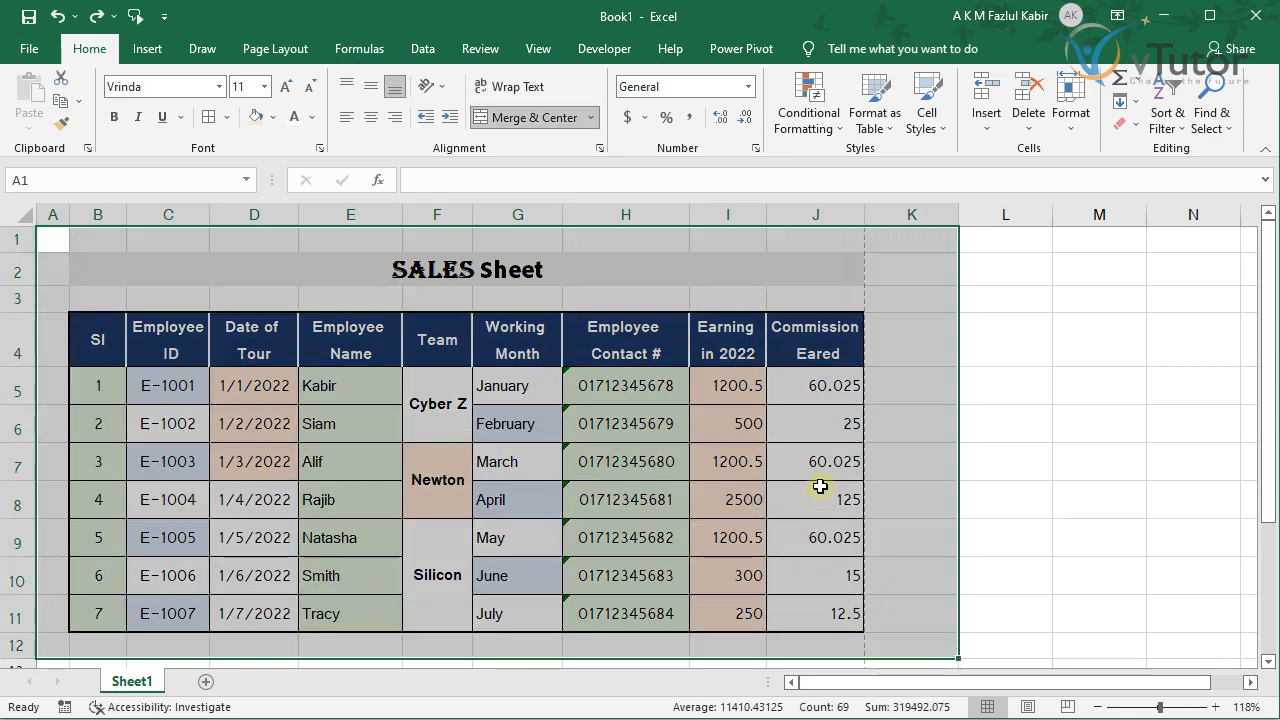
Delete the contents of range A1:K12 and check the formatting of the title, header and team cells
key("Delete")
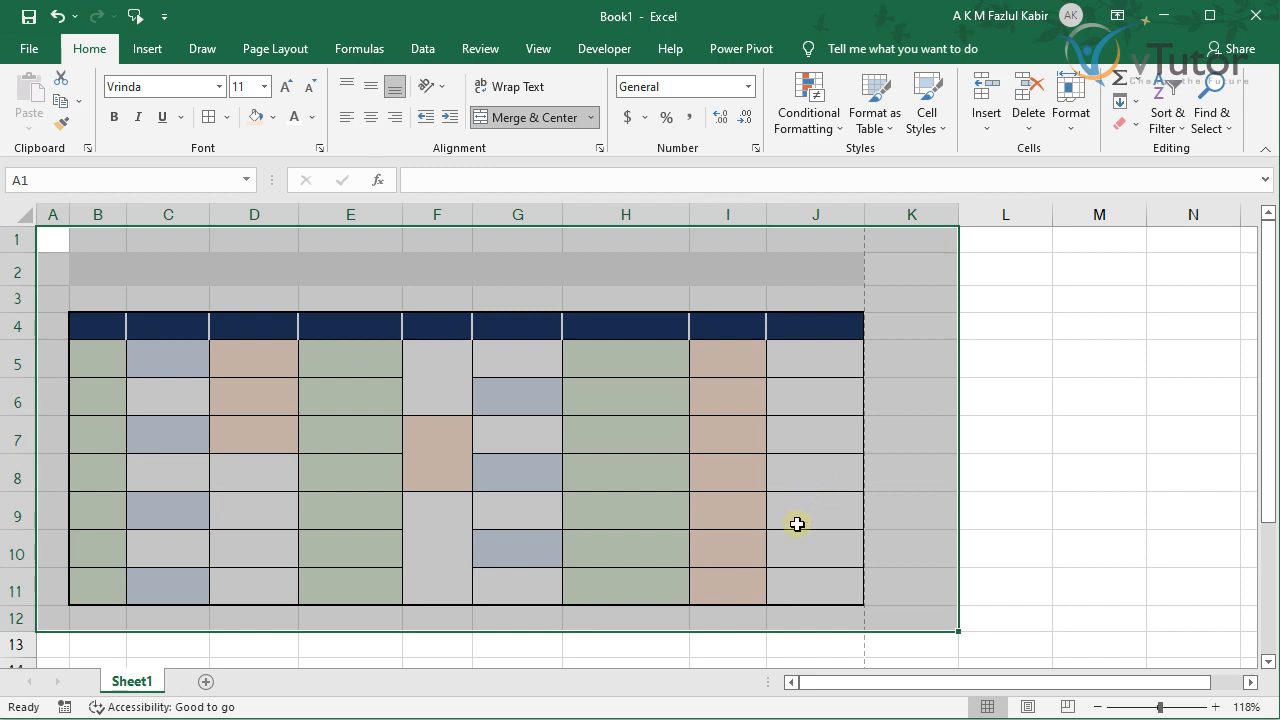
left_click(348, 484)
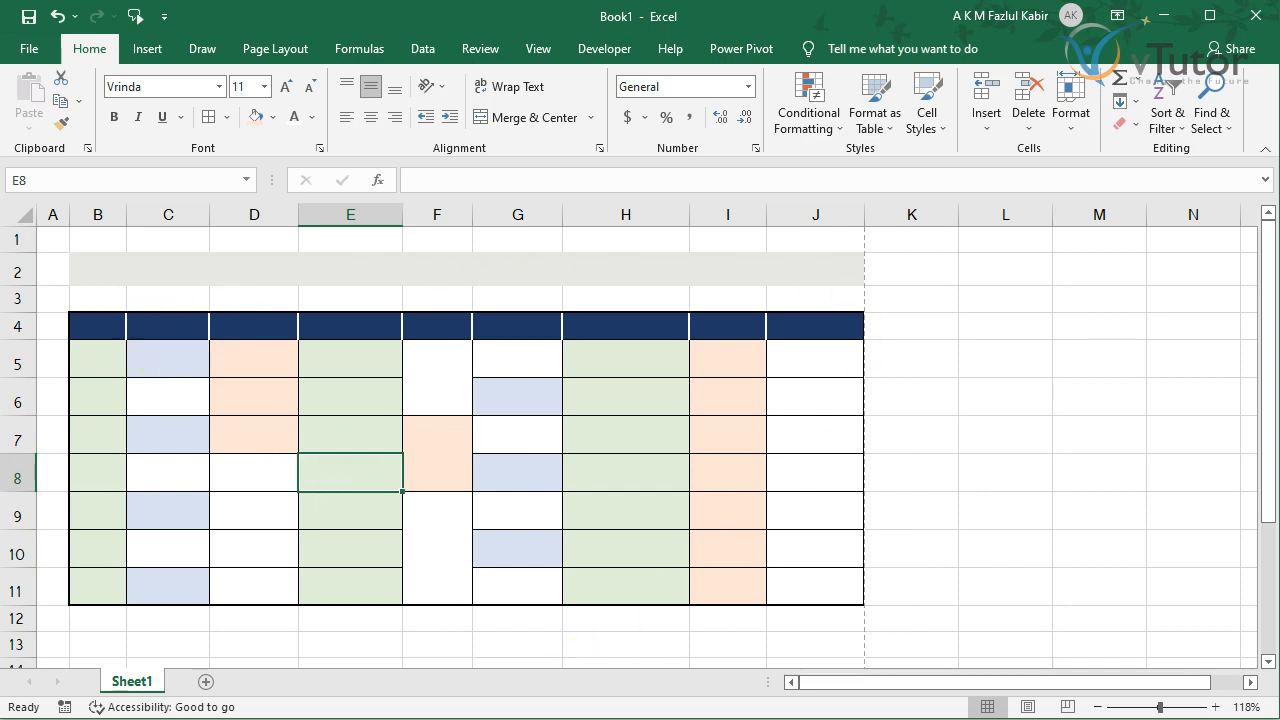
left_click(303, 275)
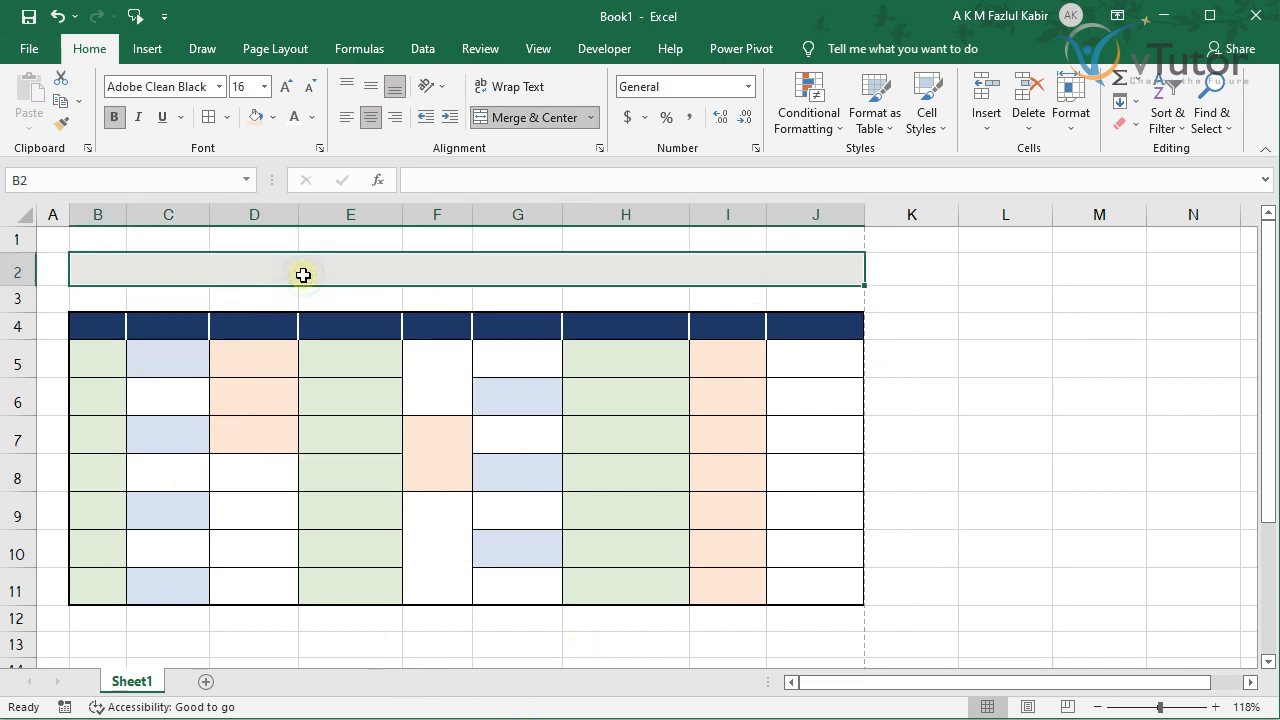
left_click(326, 326)
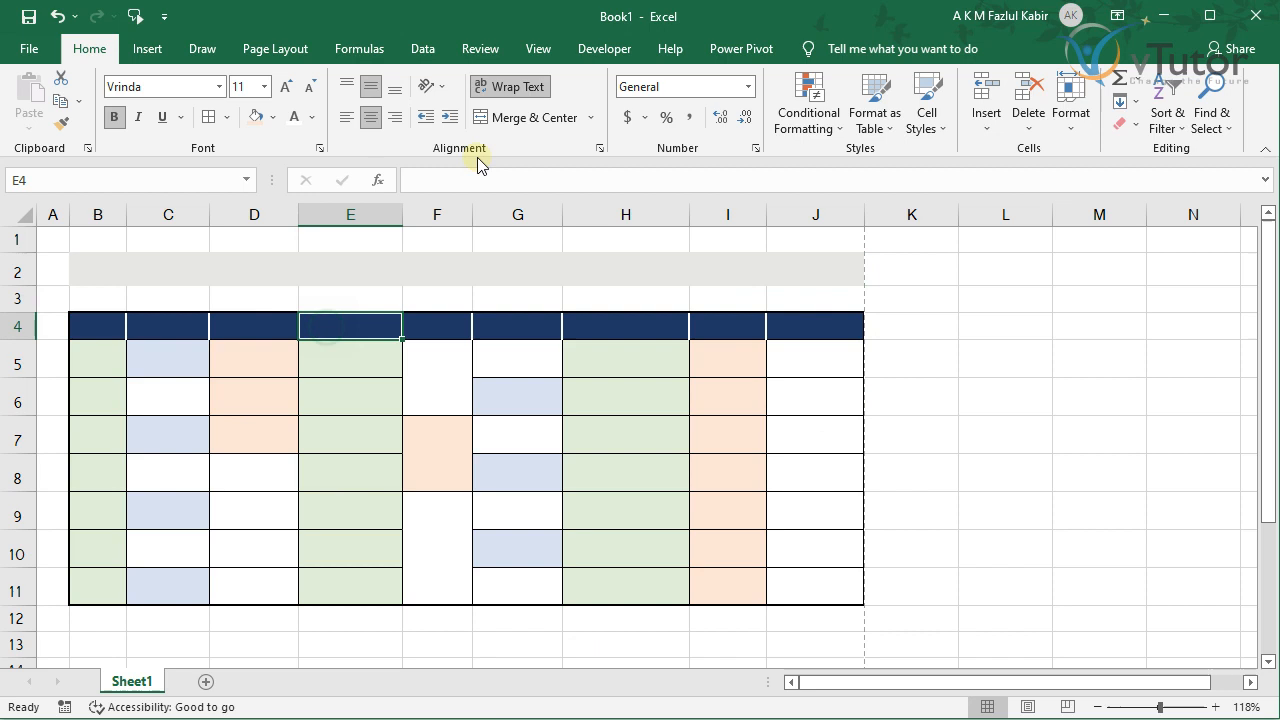
left_click(531, 87)
left_click(424, 358)
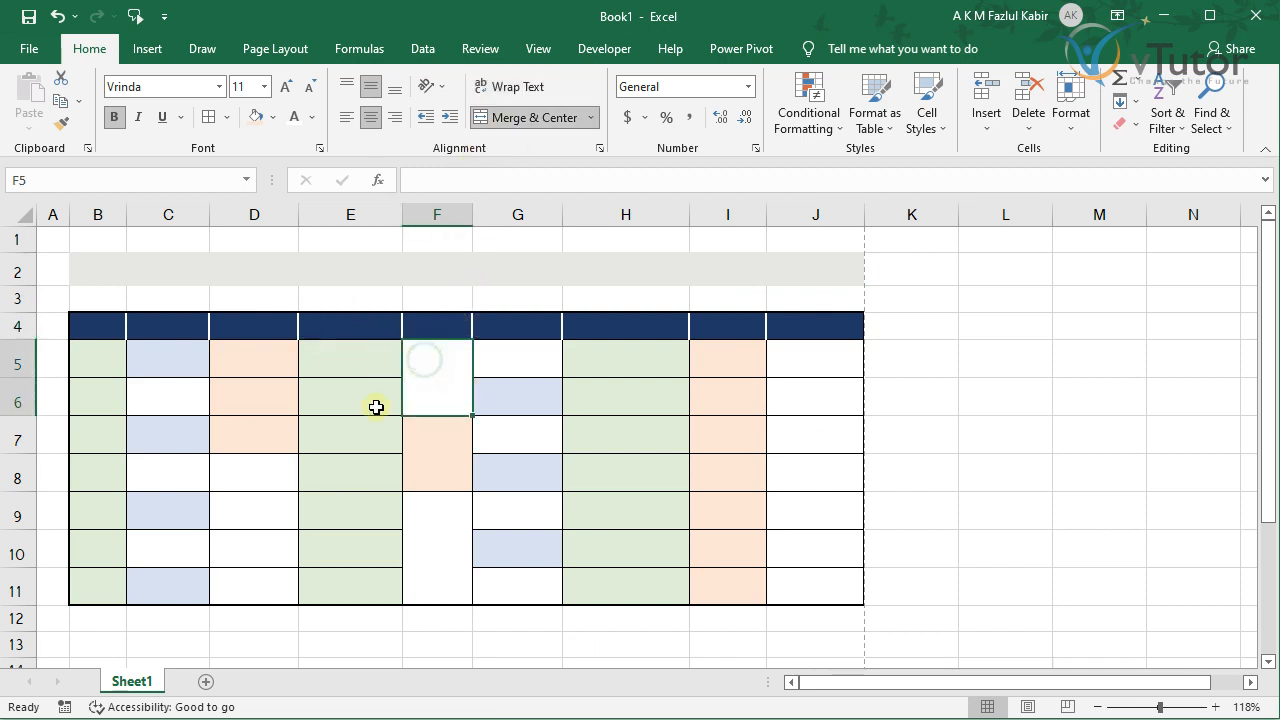
Enter 2022 in header cell C4
left_click(103, 326)
left_click(179, 323)
double_click(179, 323)
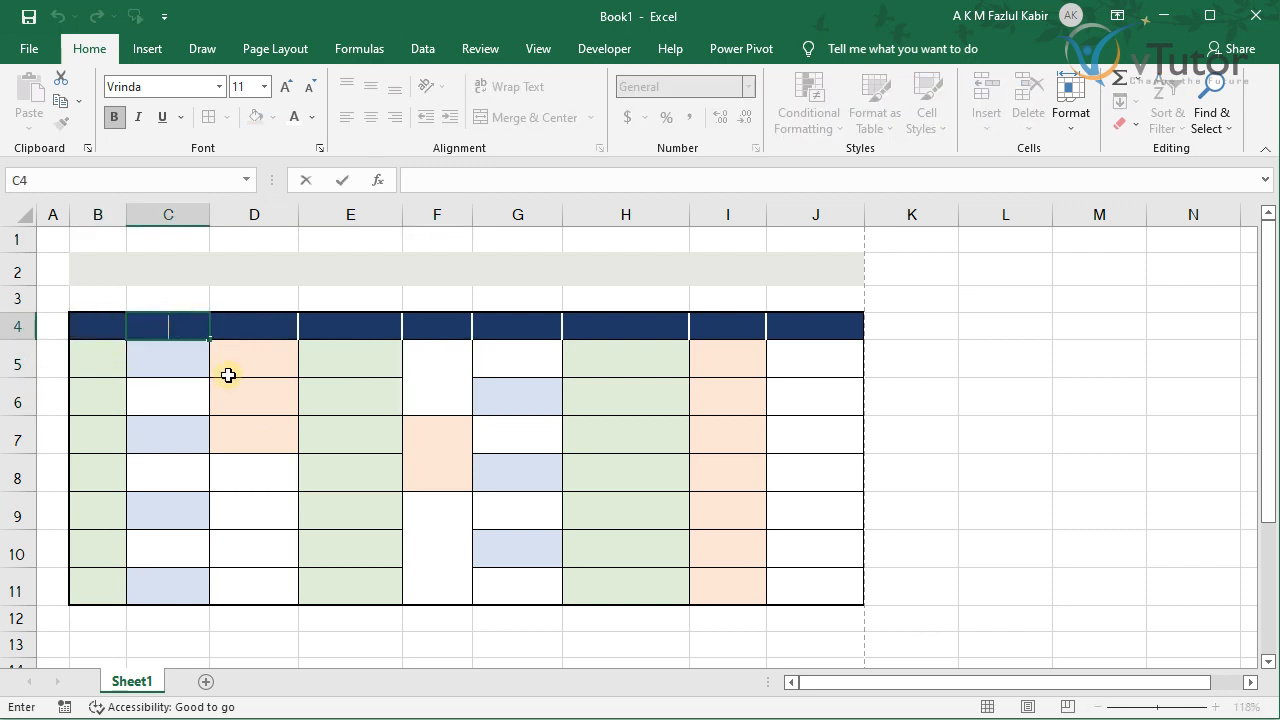
type("2022")
left_click(216, 391)
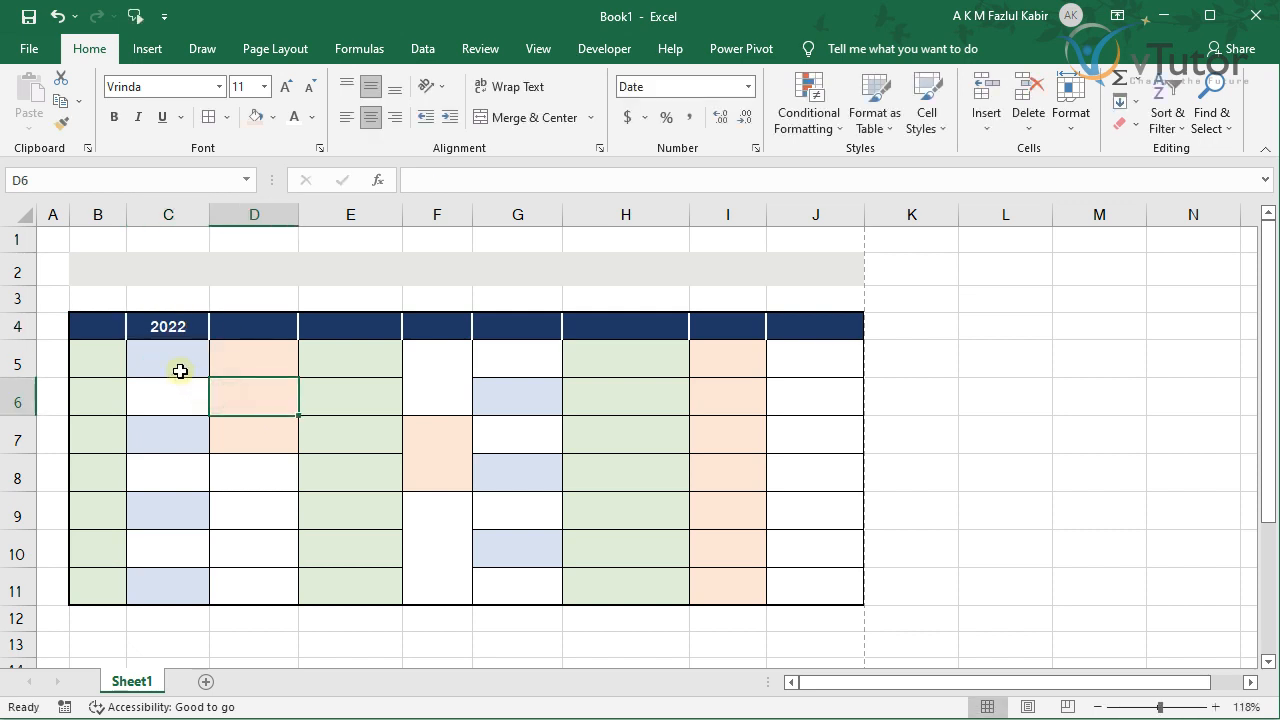
Undo the 2022 entry and the deletion of the sales sheet's contents
key("ctrl+z")
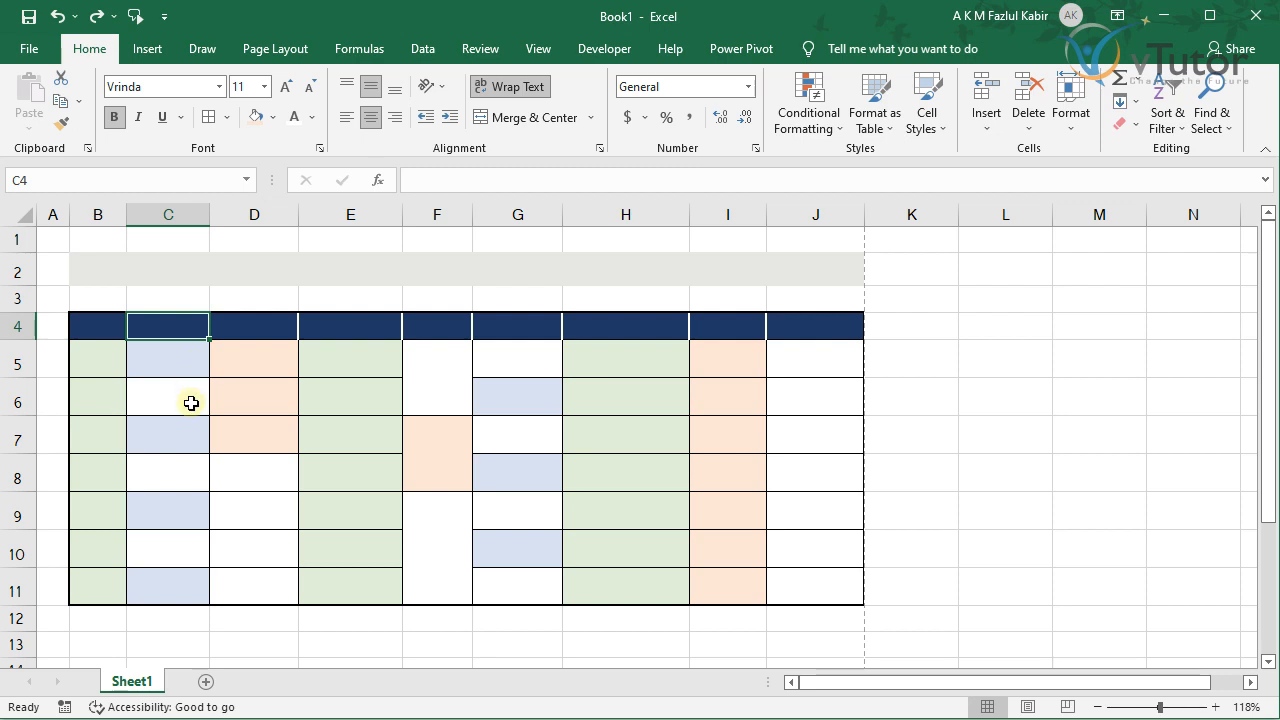
left_click(56, 17)
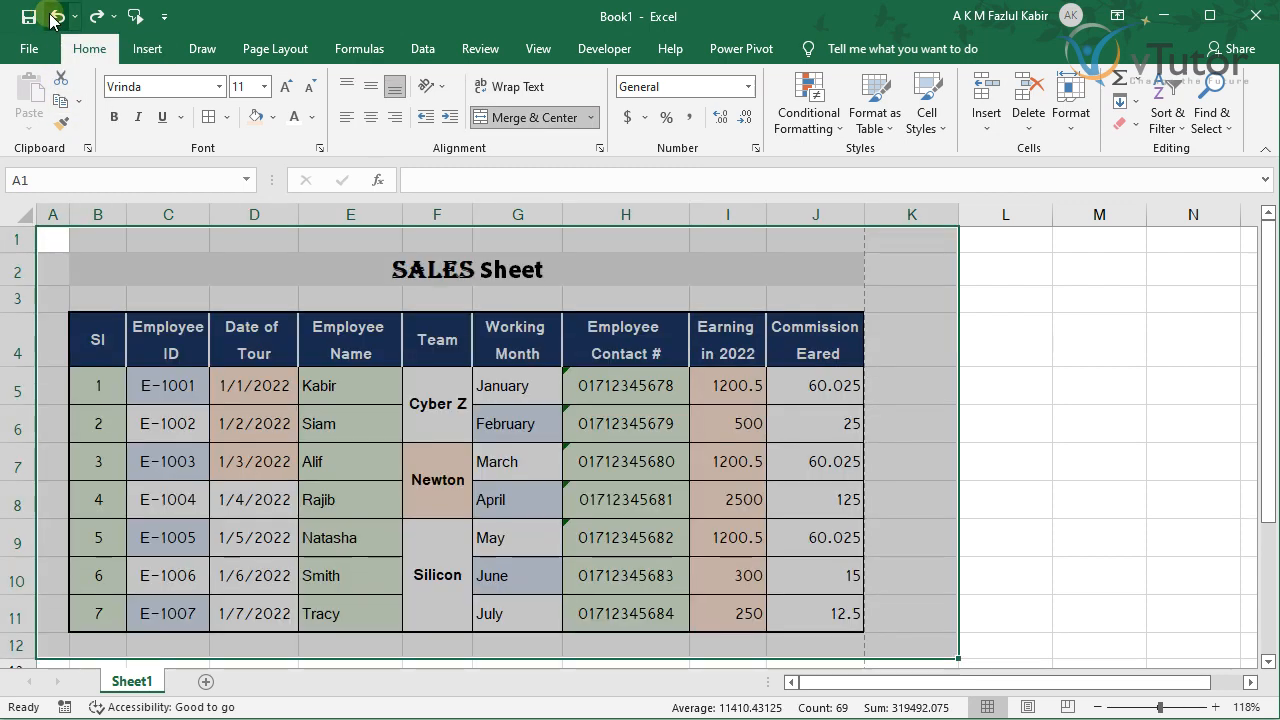
left_click(672, 407)
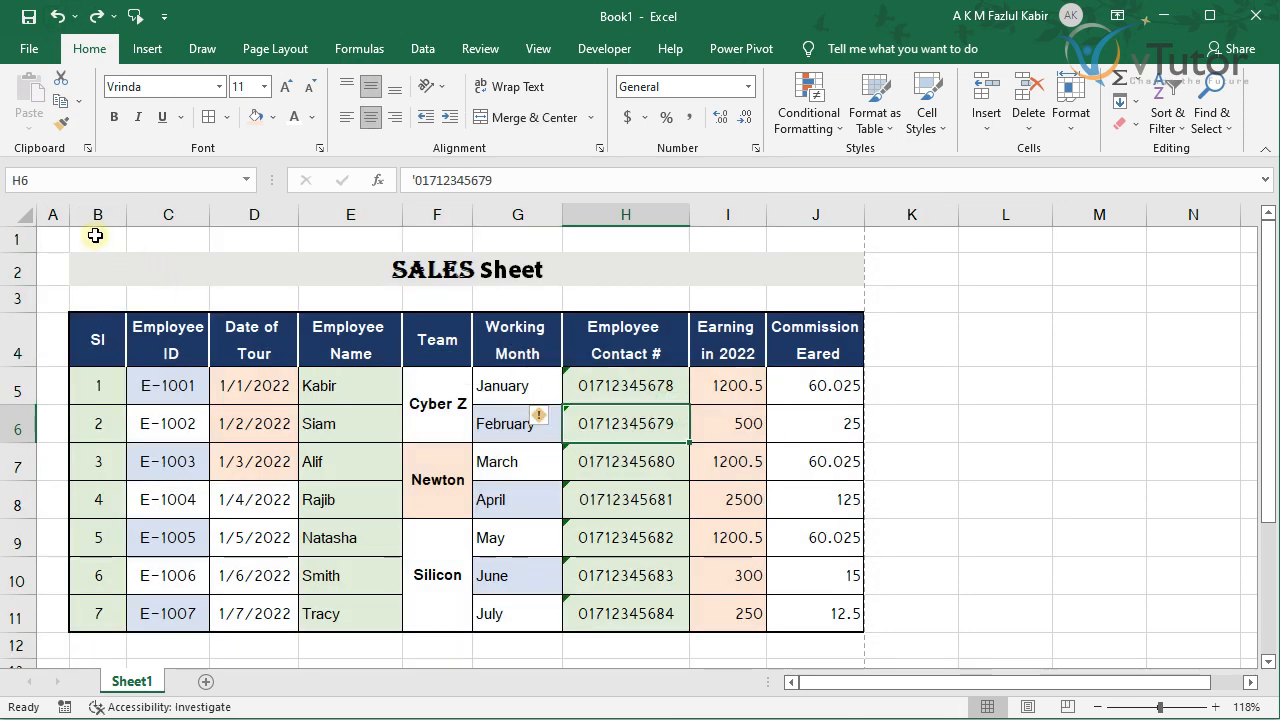
Apply Clear All to the title and table in range B2:J11 and undo it
left_click_drag(90, 264, 490, 613)
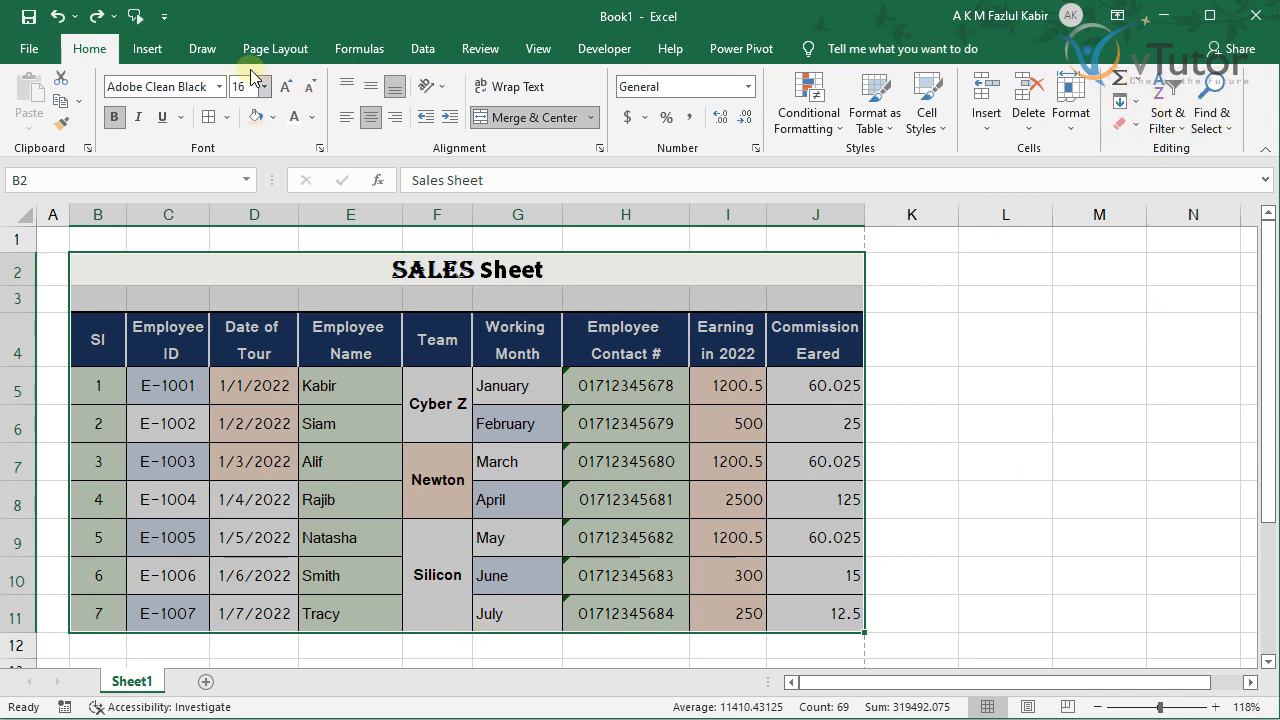
left_click(1137, 136)
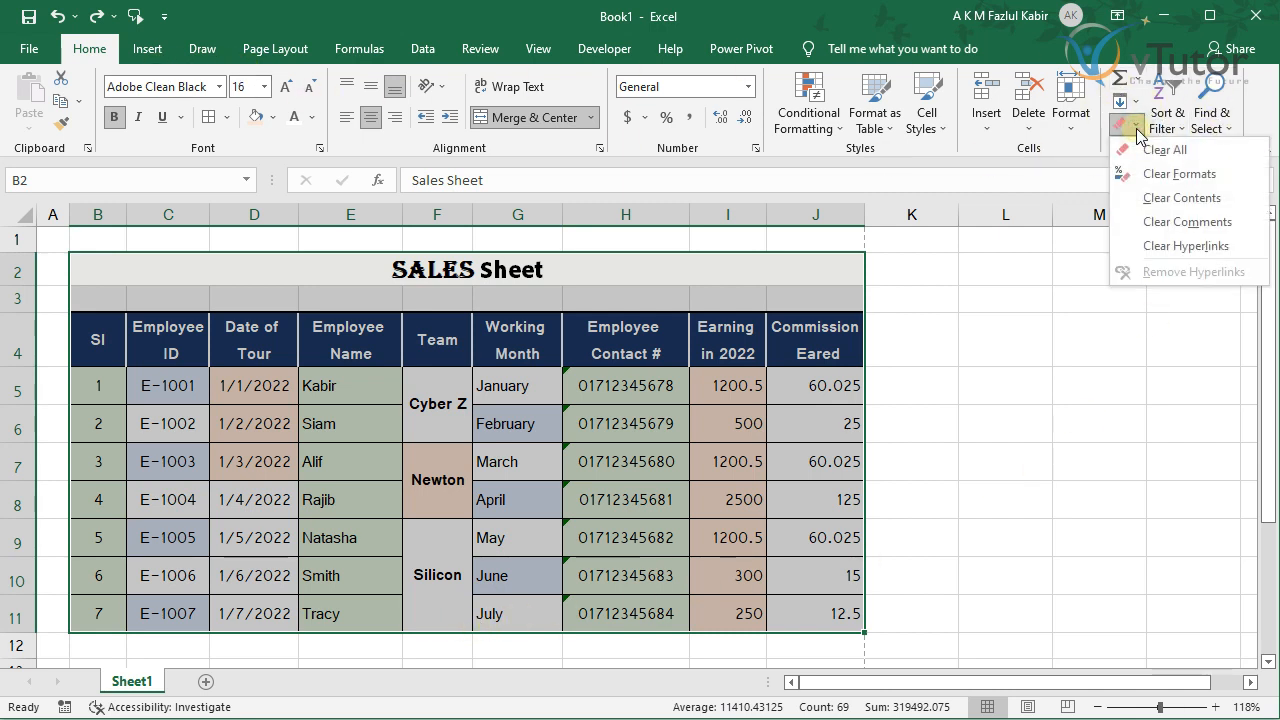
left_click(1136, 149)
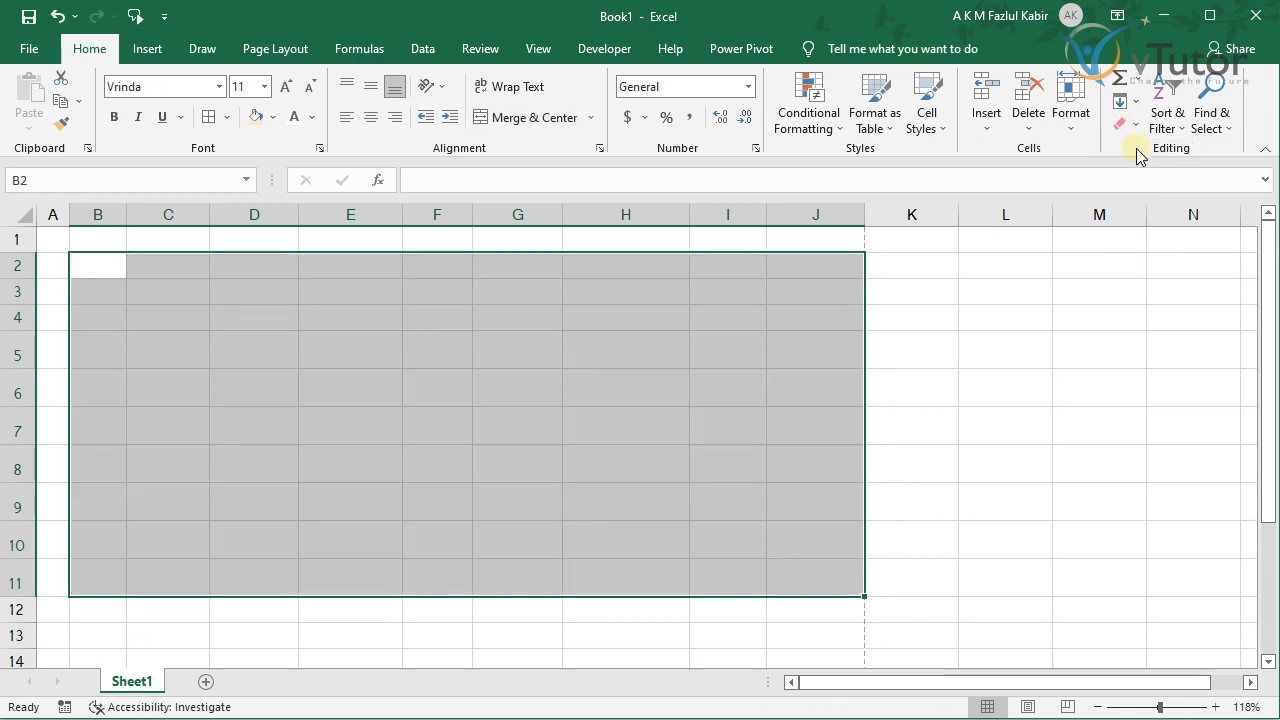
left_click(95, 214)
left_click(157, 214)
left_click(234, 214)
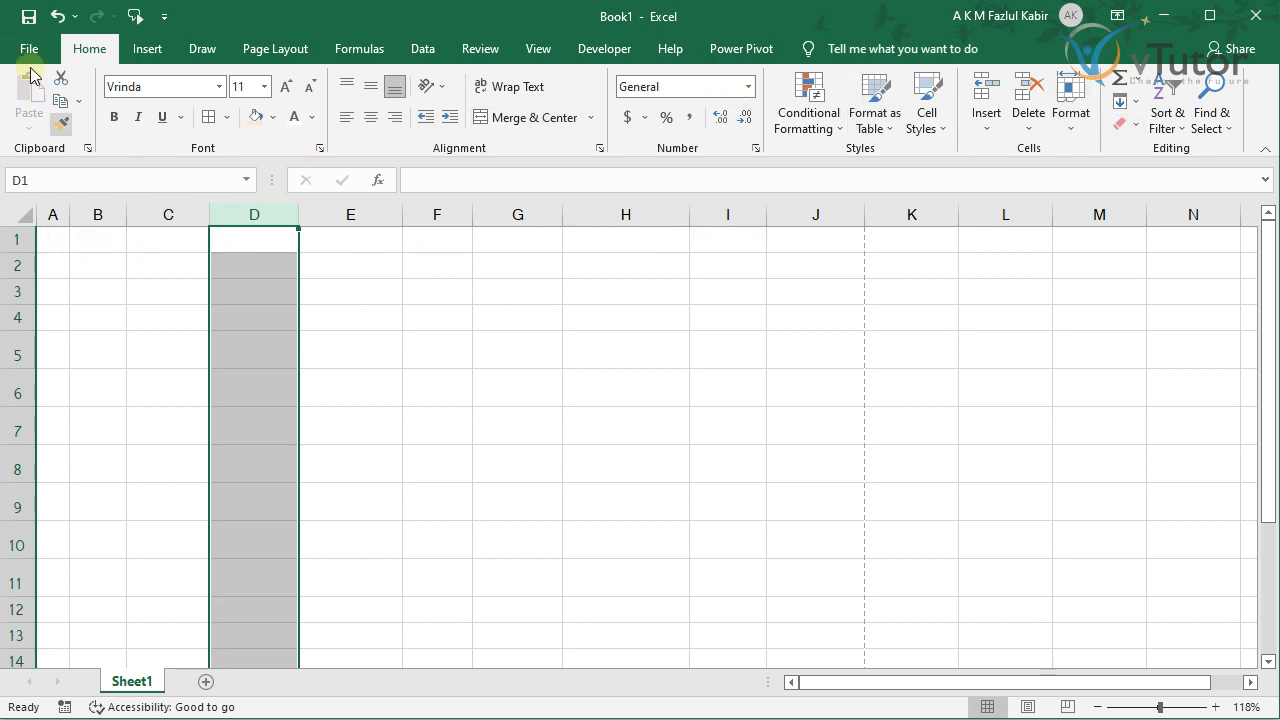
left_click(57, 17)
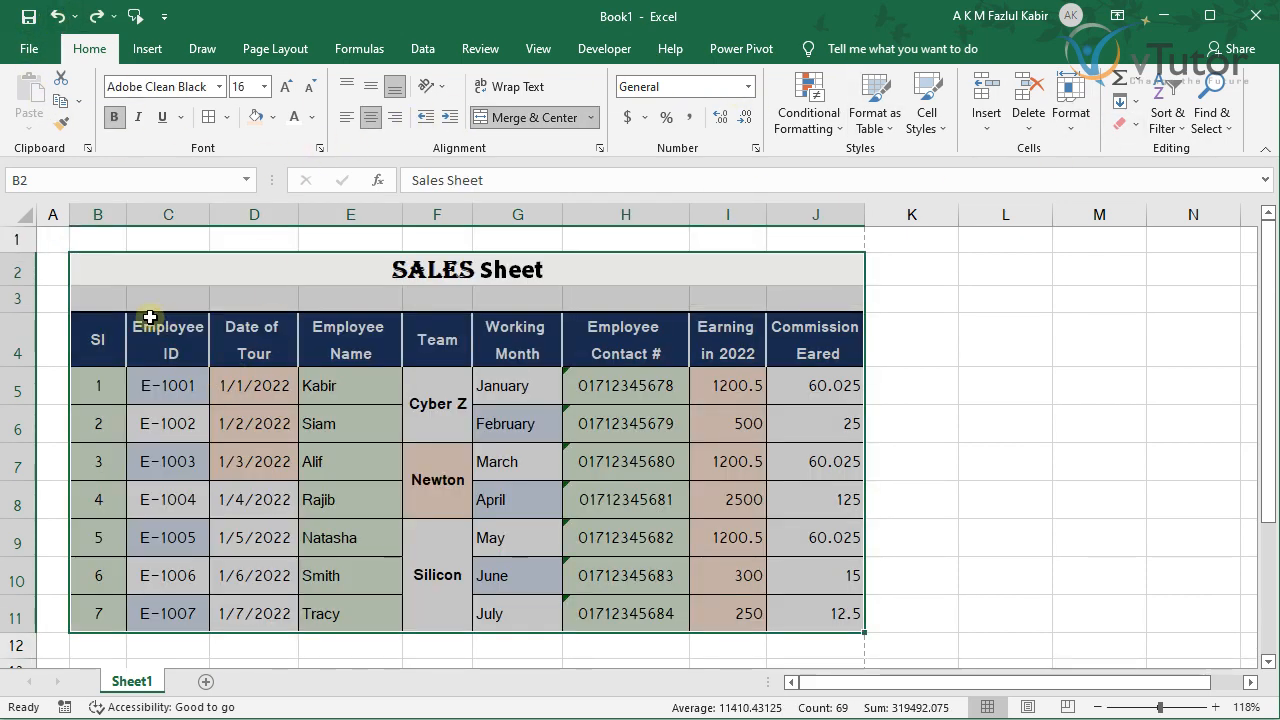
Clear only the formats from range B2:J11, check the team and header cells, and undo the clearing
left_click(312, 272)
left_click_drag(312, 272, 320, 608)
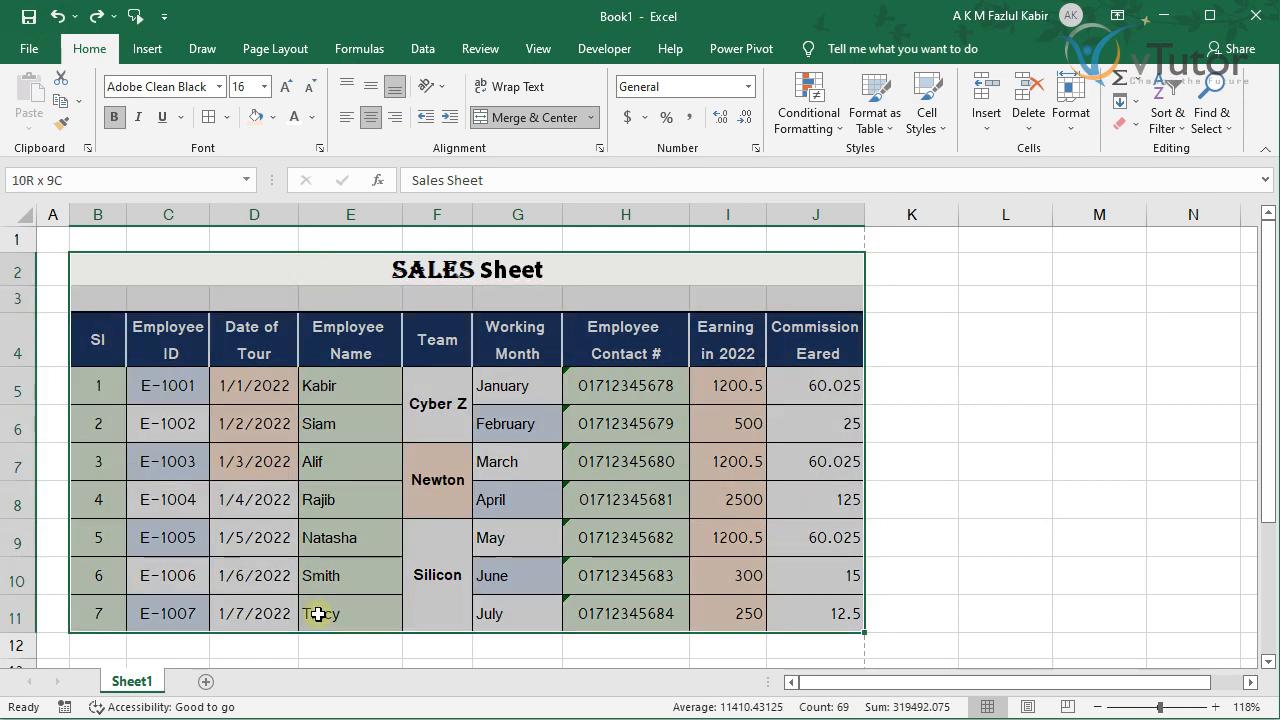
left_click(1136, 124)
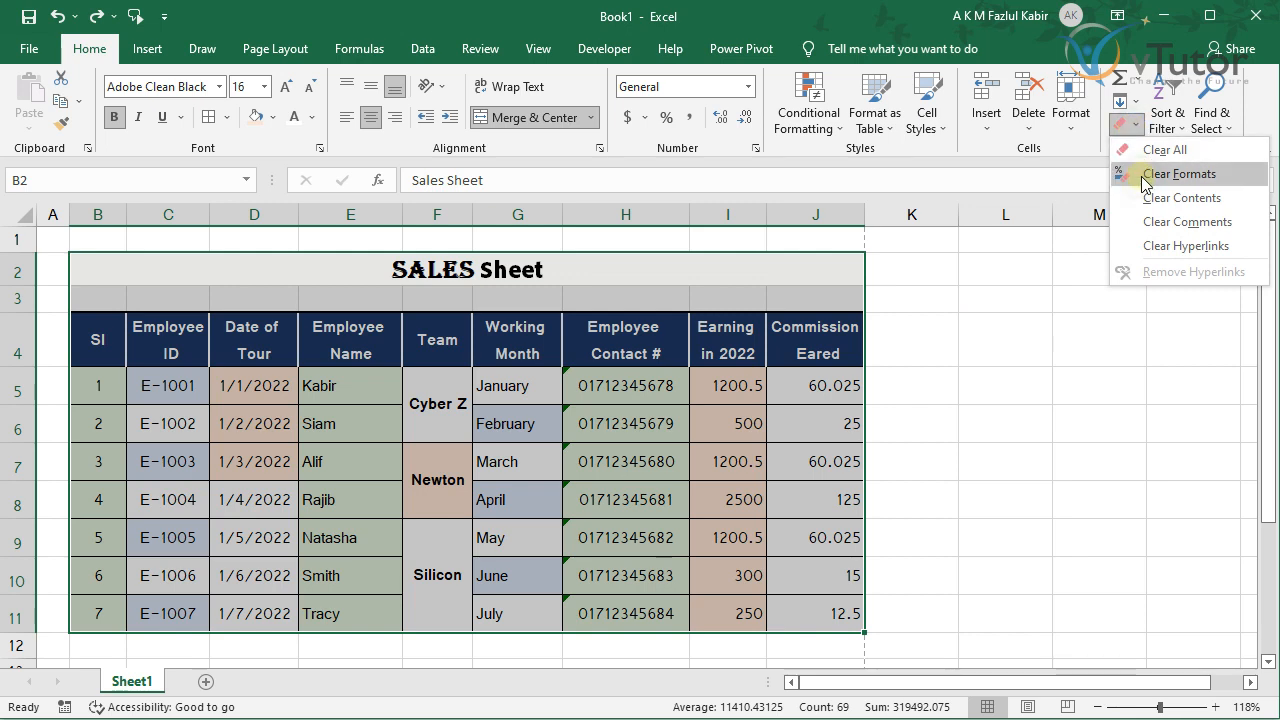
left_click(1145, 176)
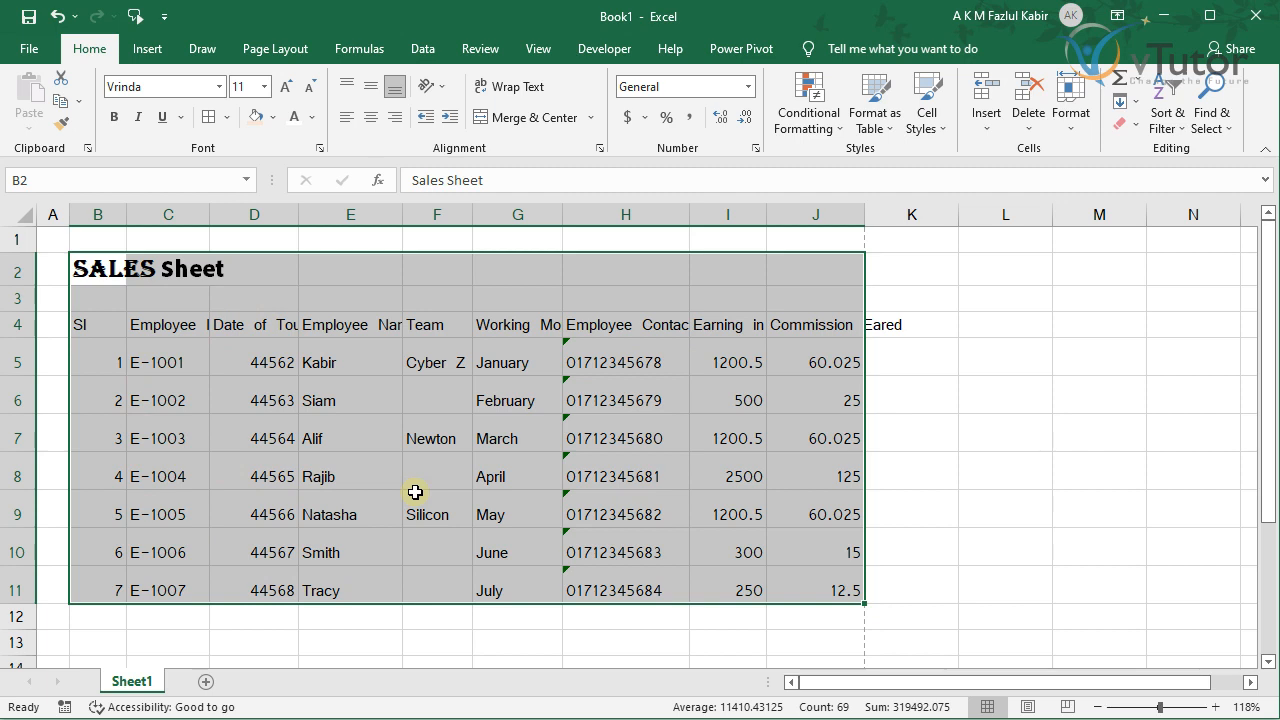
left_click_drag(435, 358, 432, 404)
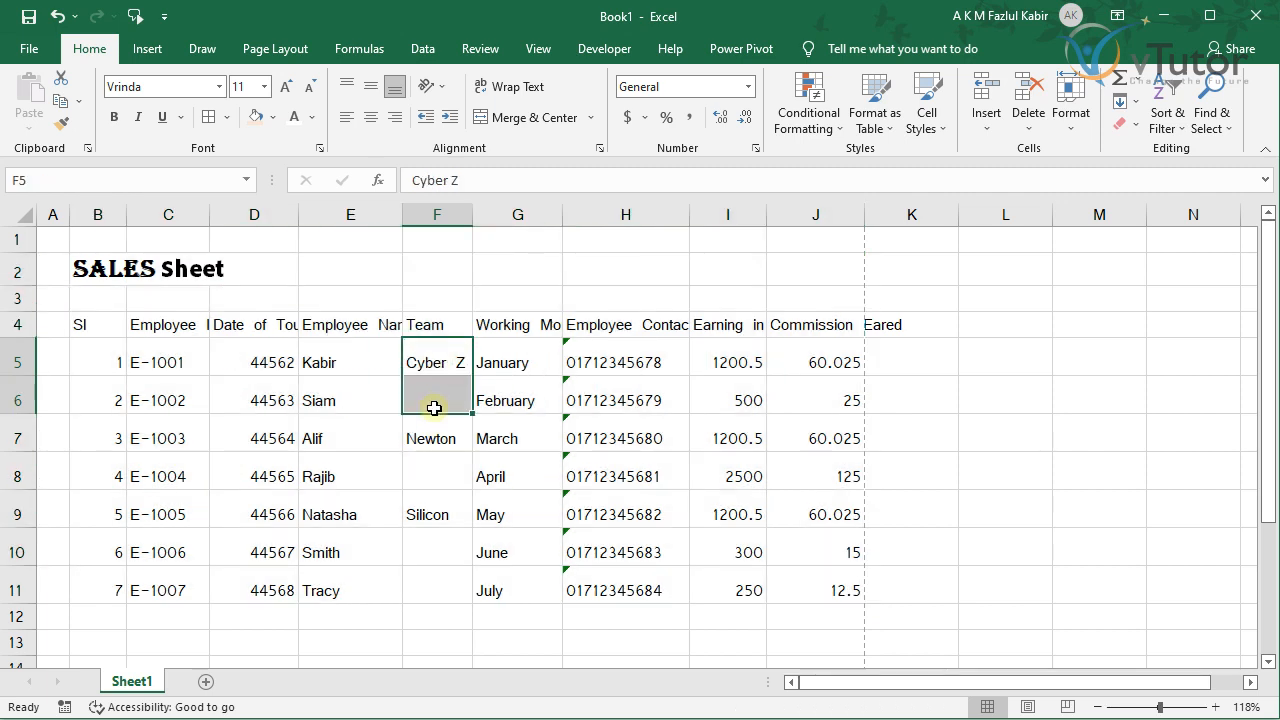
left_click(134, 332)
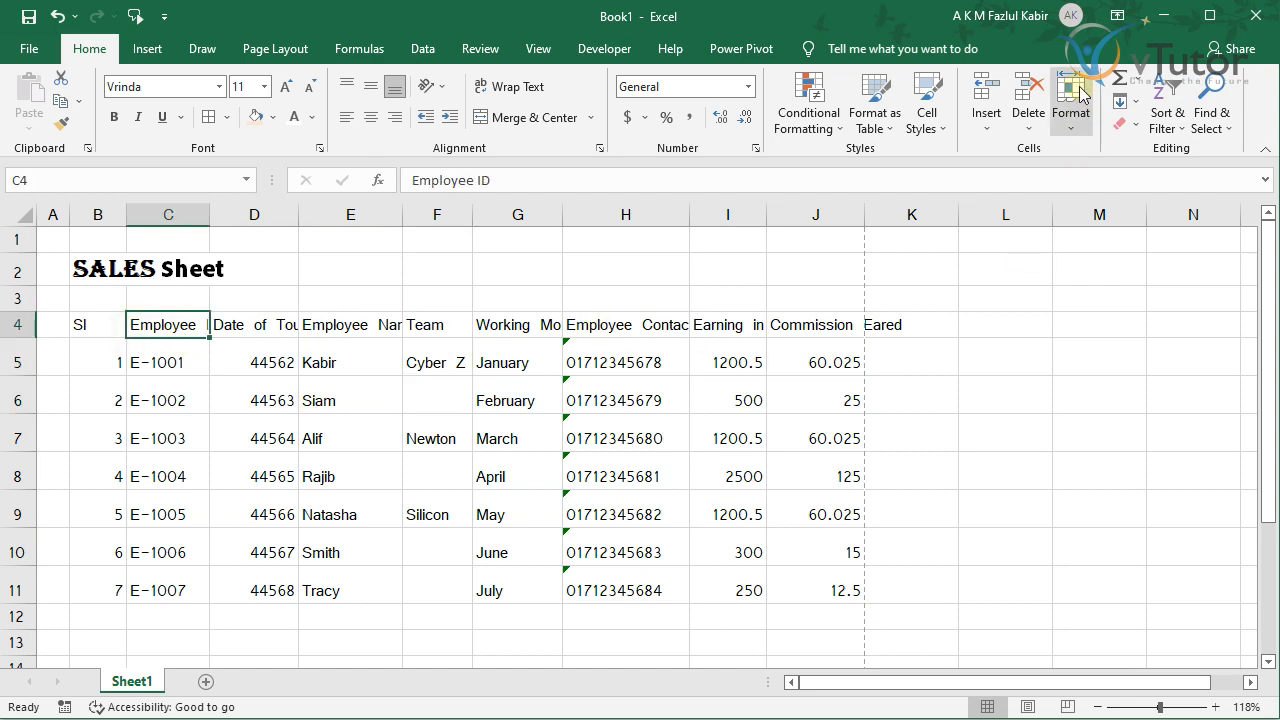
left_click(58, 16)
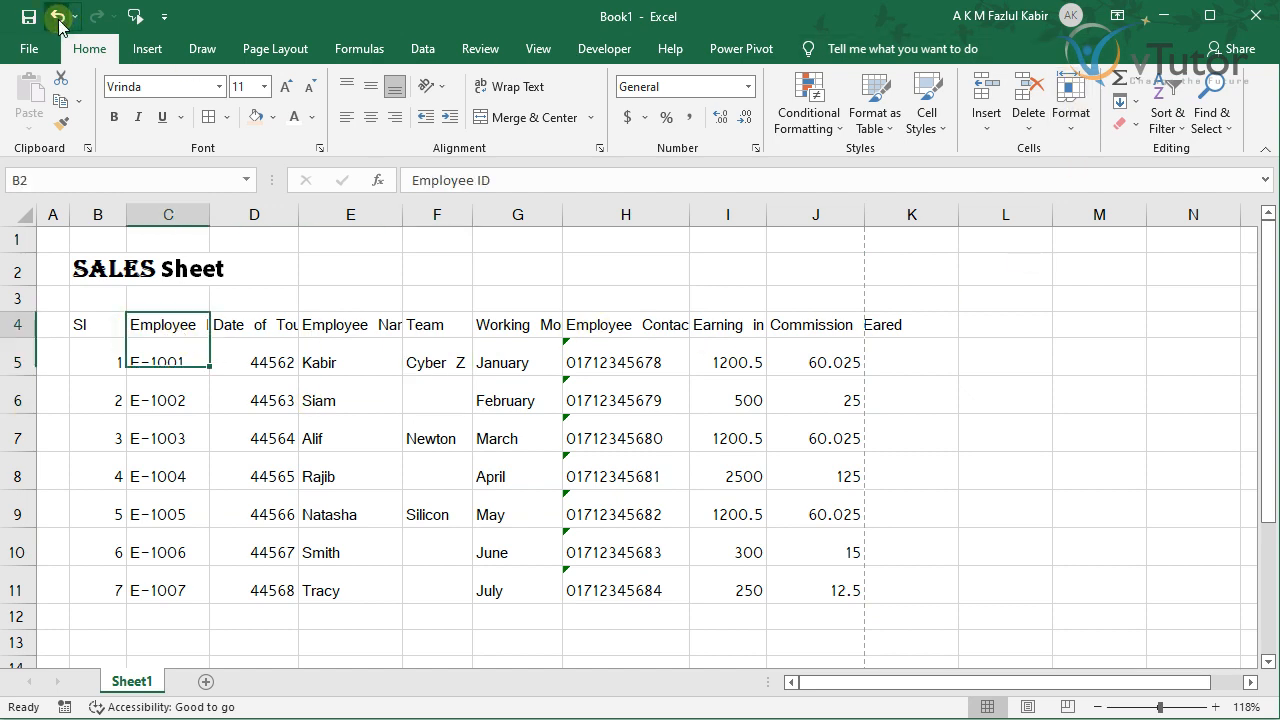
left_click(58, 16)
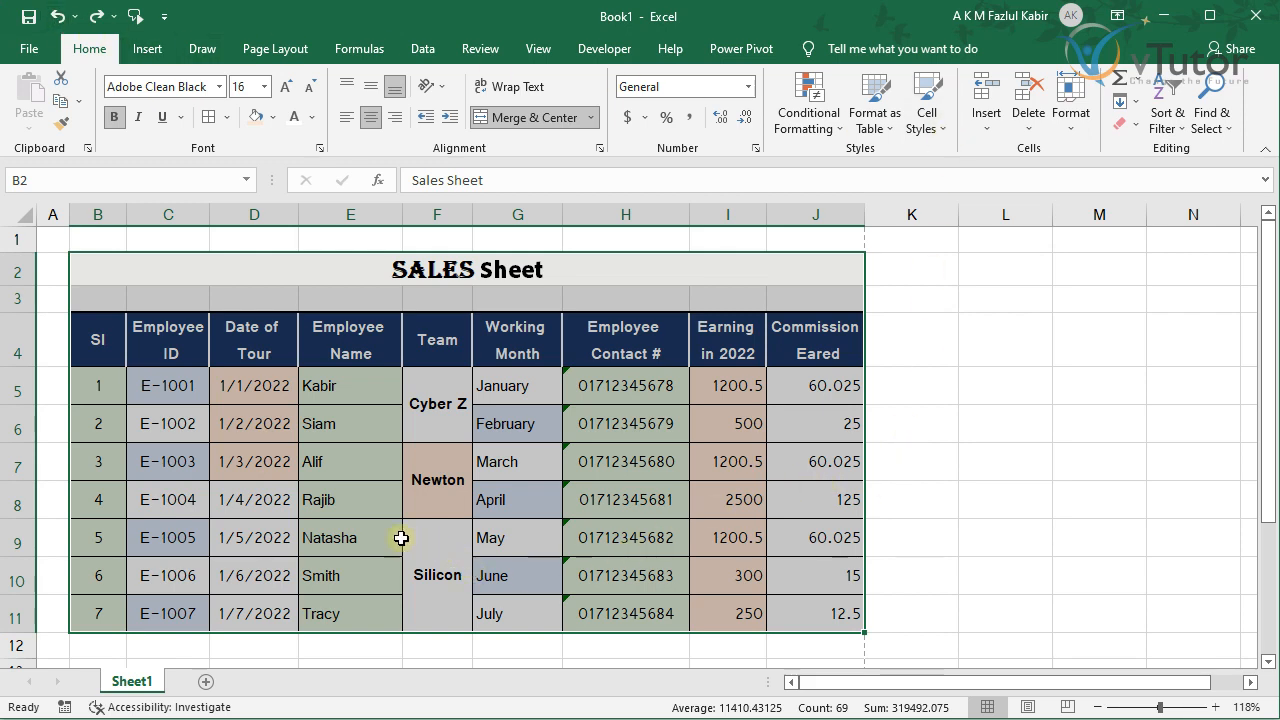
Delete entire columns B through J and undo the deletion
left_click_drag(97, 211, 820, 203)
right_click(95, 210)
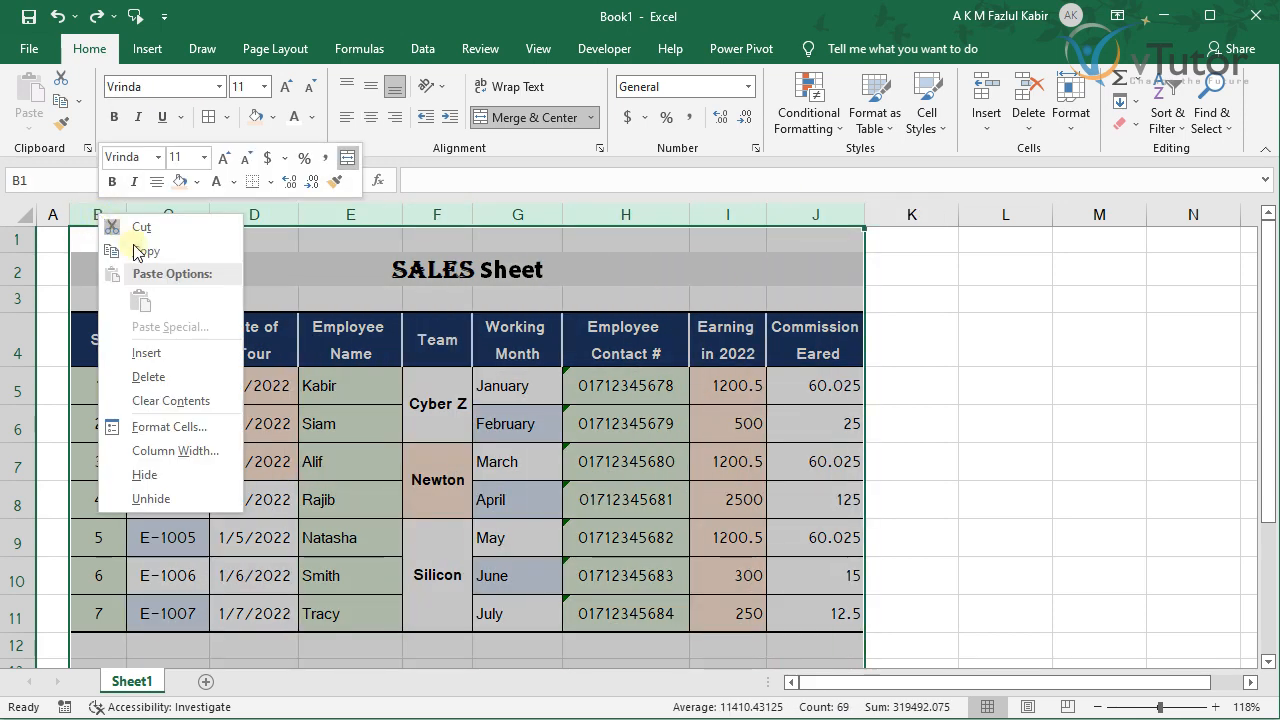
left_click(160, 376)
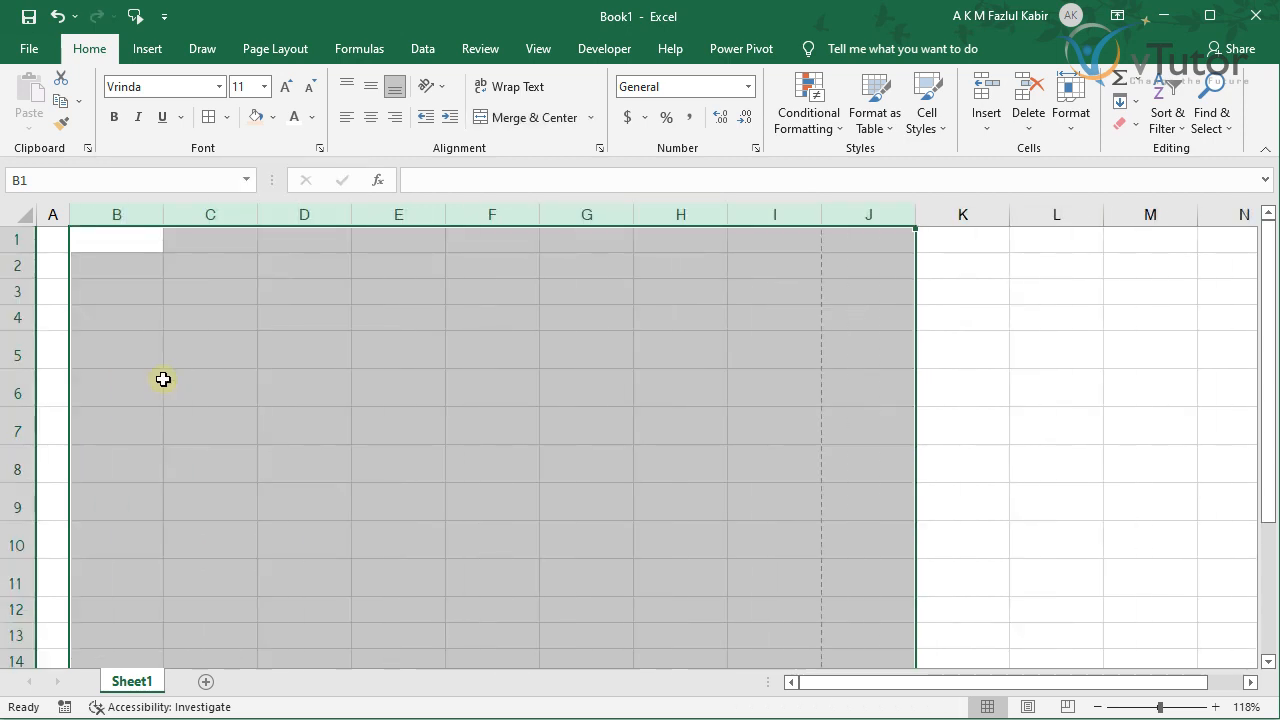
key("ctrl+z")
Delete table rows 4 through 11 and title row 2, and undo both deletions
left_click_drag(14, 340, 19, 617)
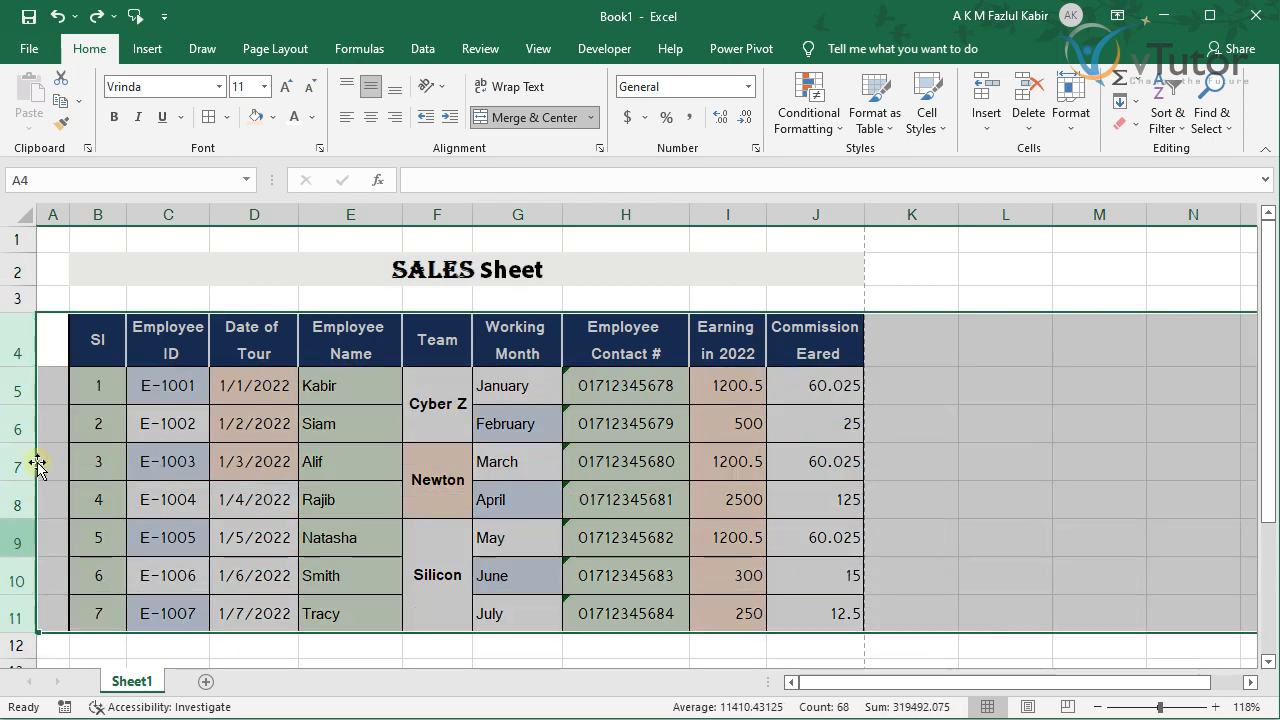
right_click(29, 348)
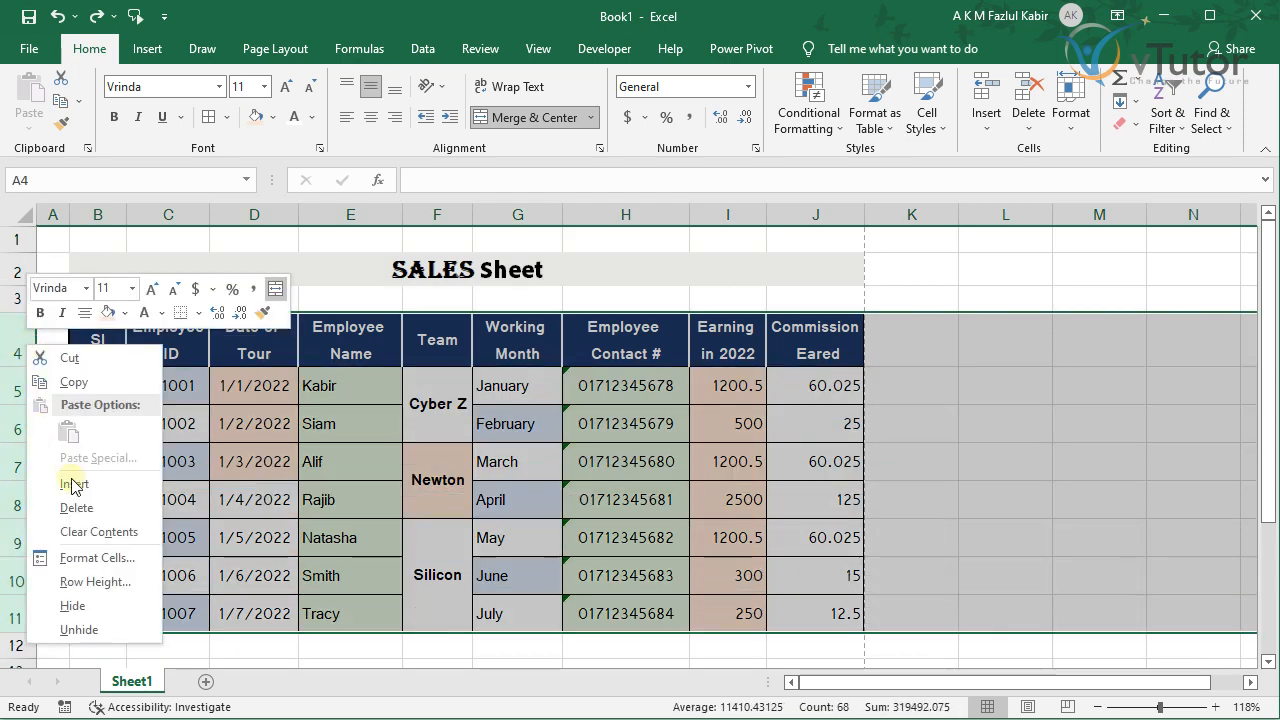
left_click(72, 507)
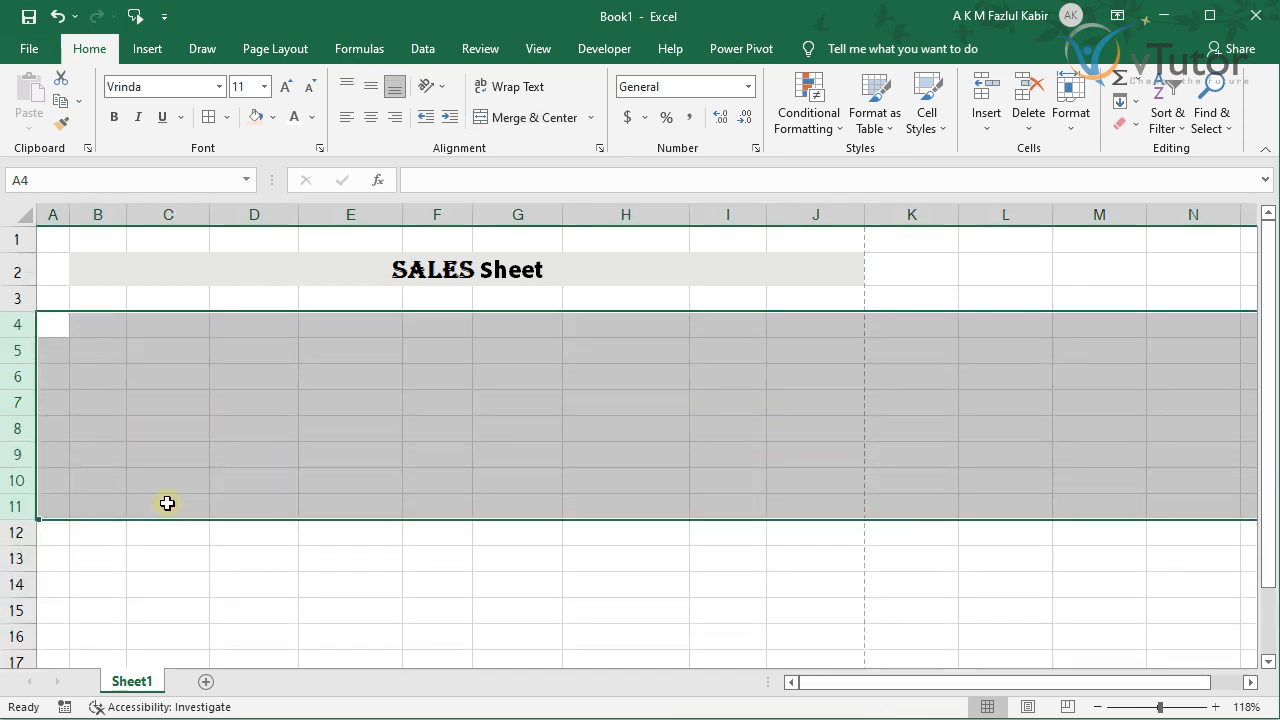
right_click(22, 269)
left_click(67, 432)
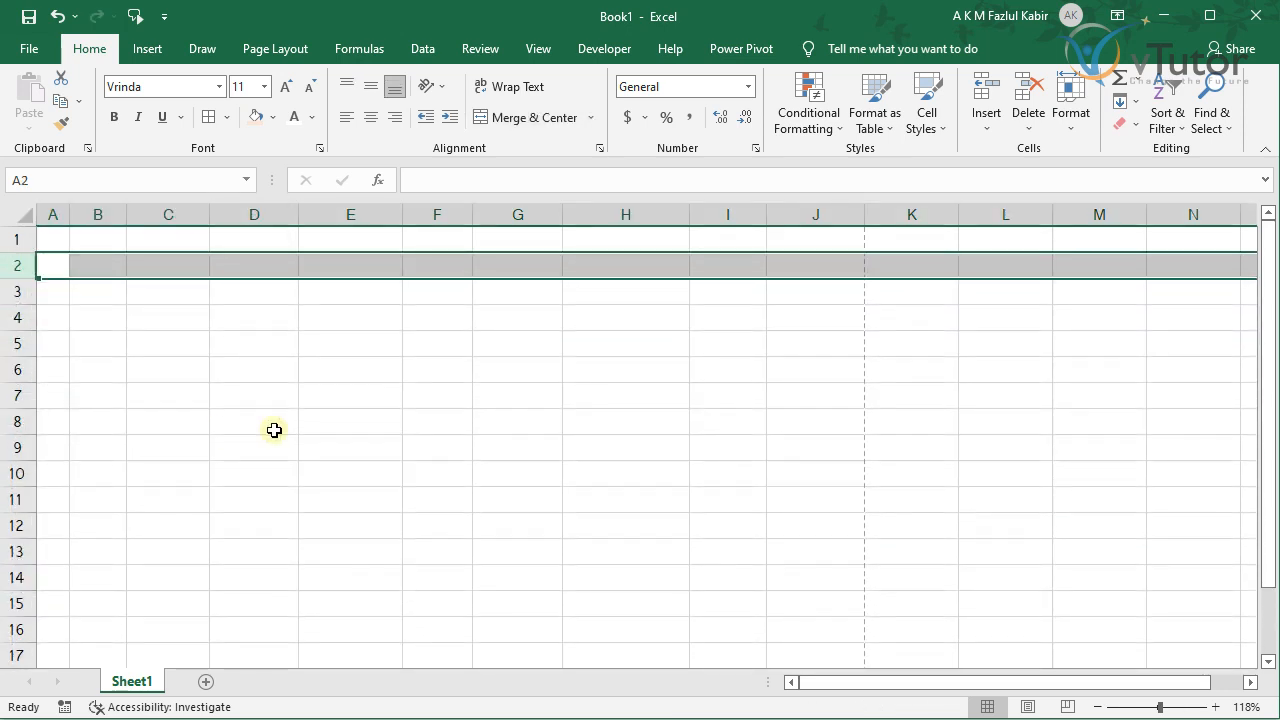
key("ctrl+z")
key("ctrl+z")
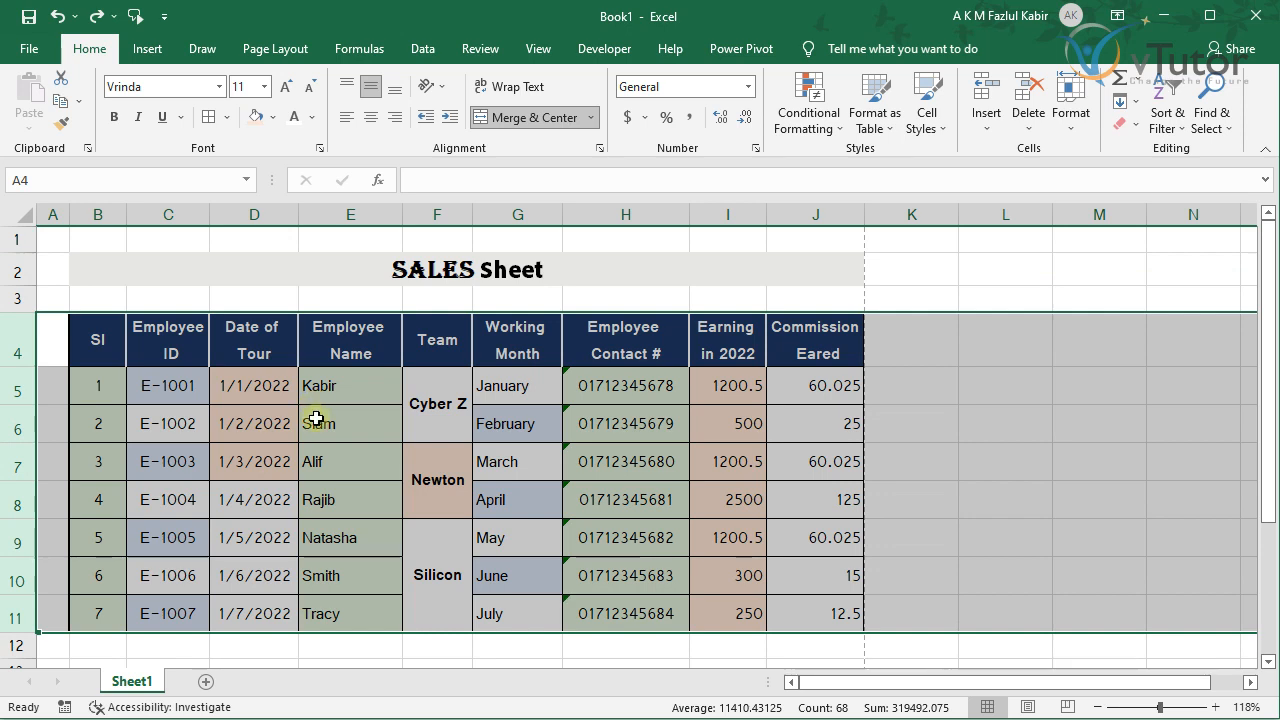
Select the whole worksheet, delete all of its cells, and undo the deletion
left_click(327, 383)
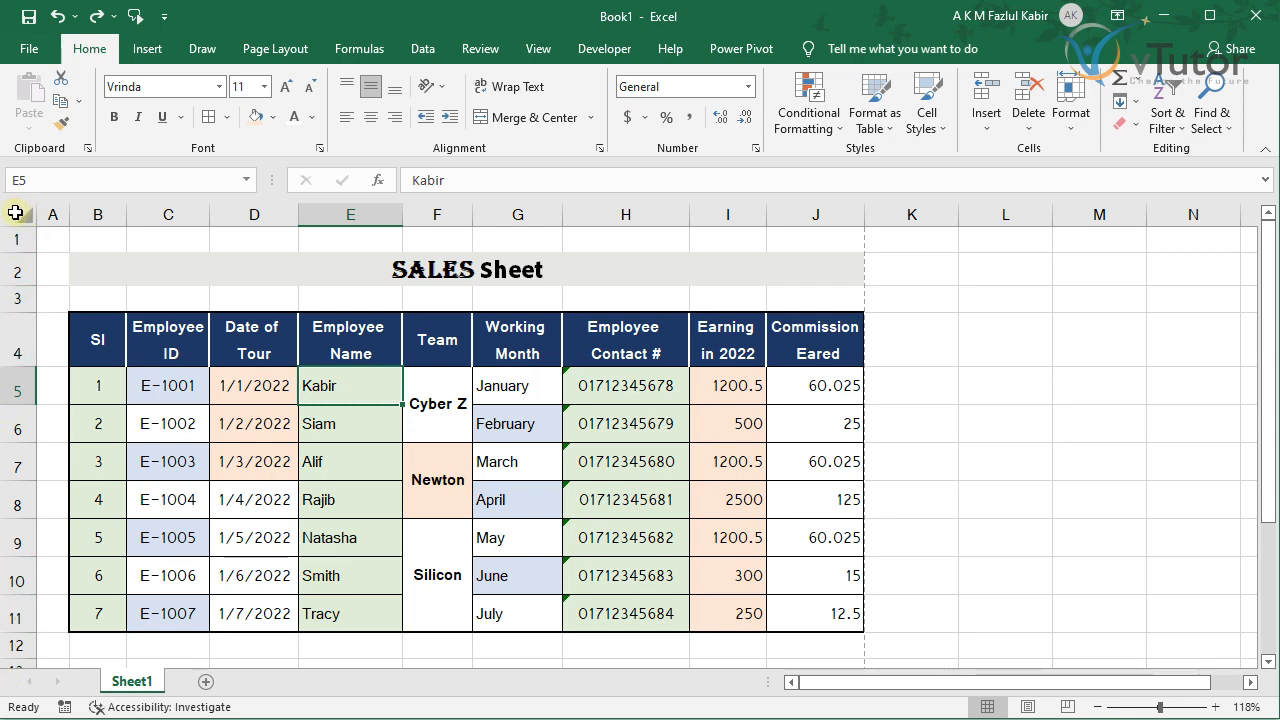
left_click(16, 212)
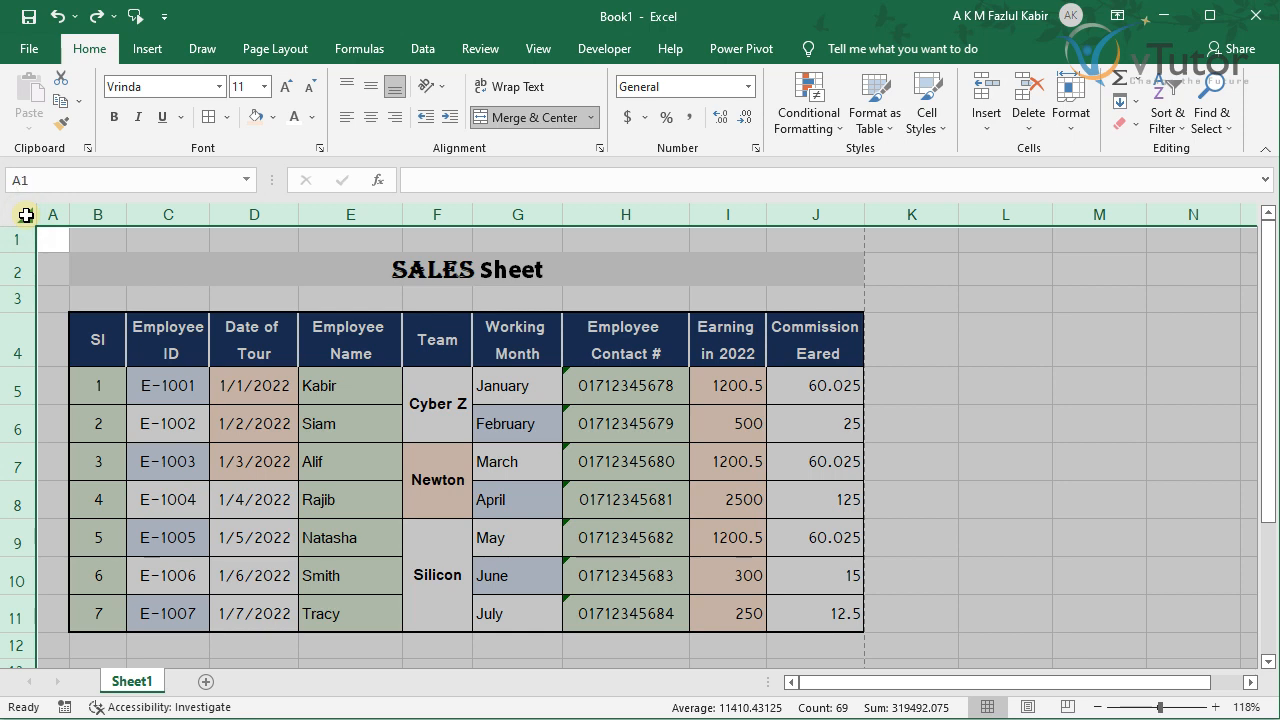
right_click(26, 214)
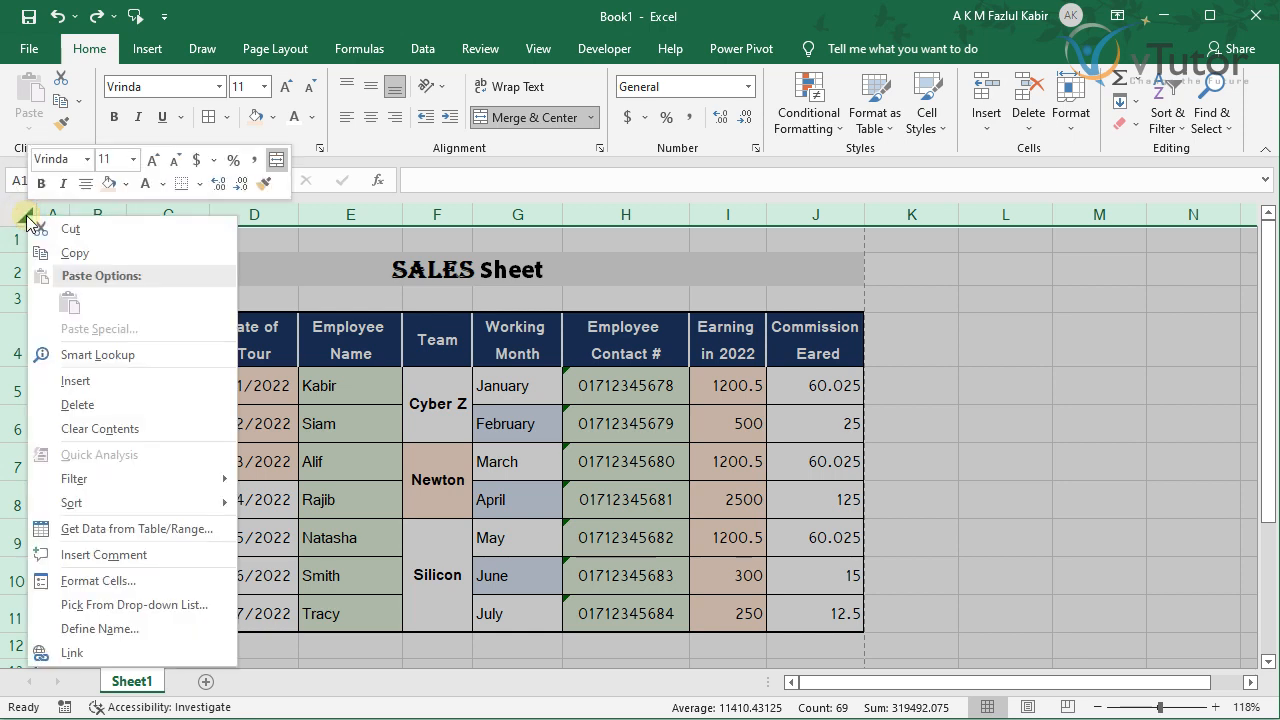
left_click(74, 405)
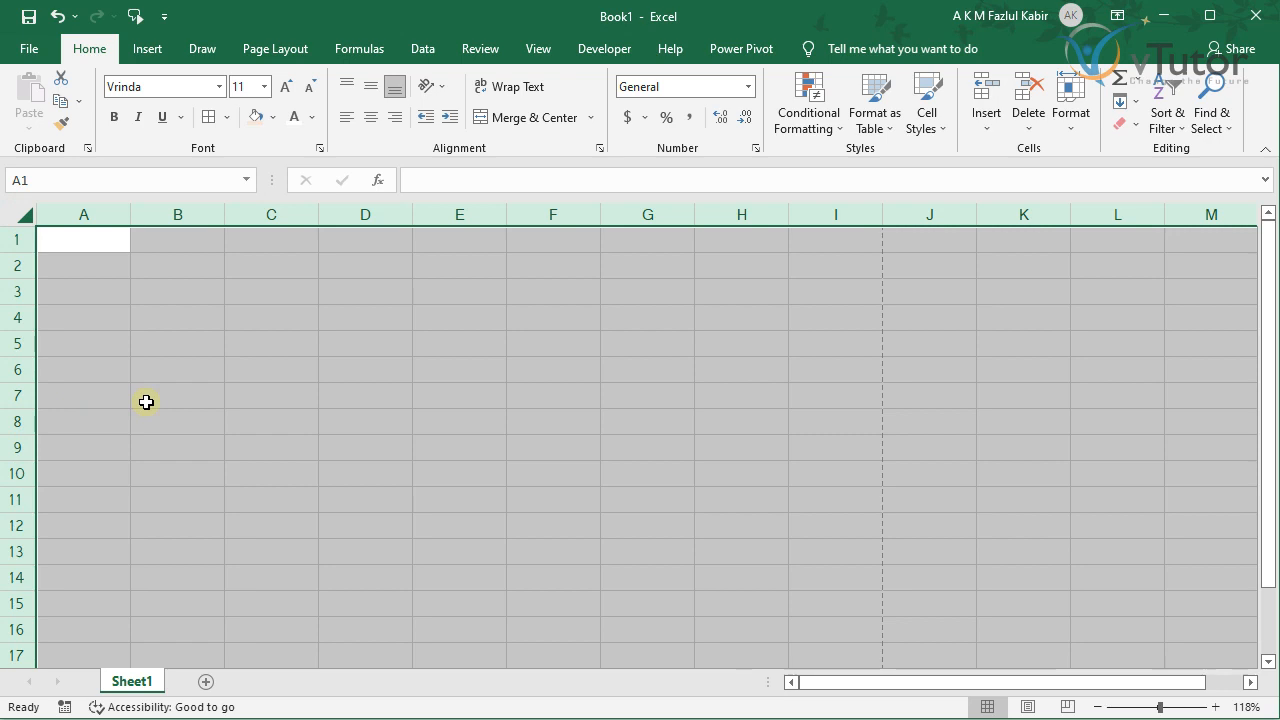
left_click(57, 16)
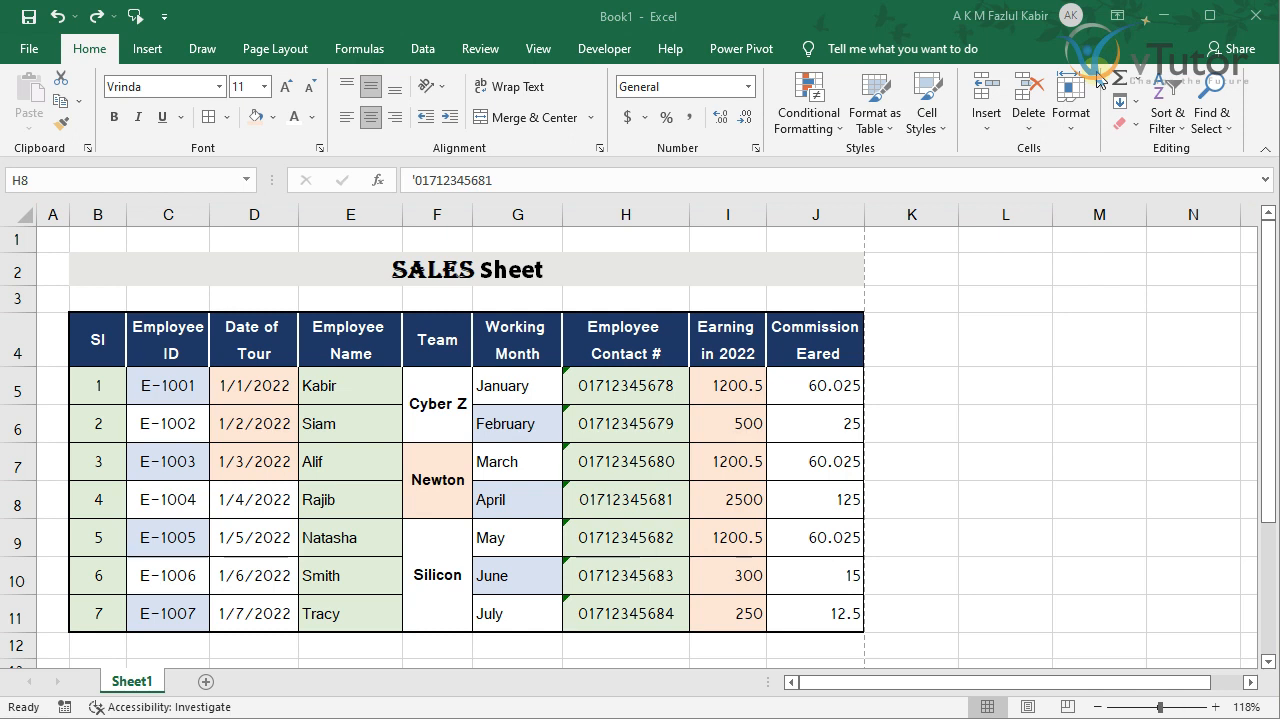
left_click(799, 390)
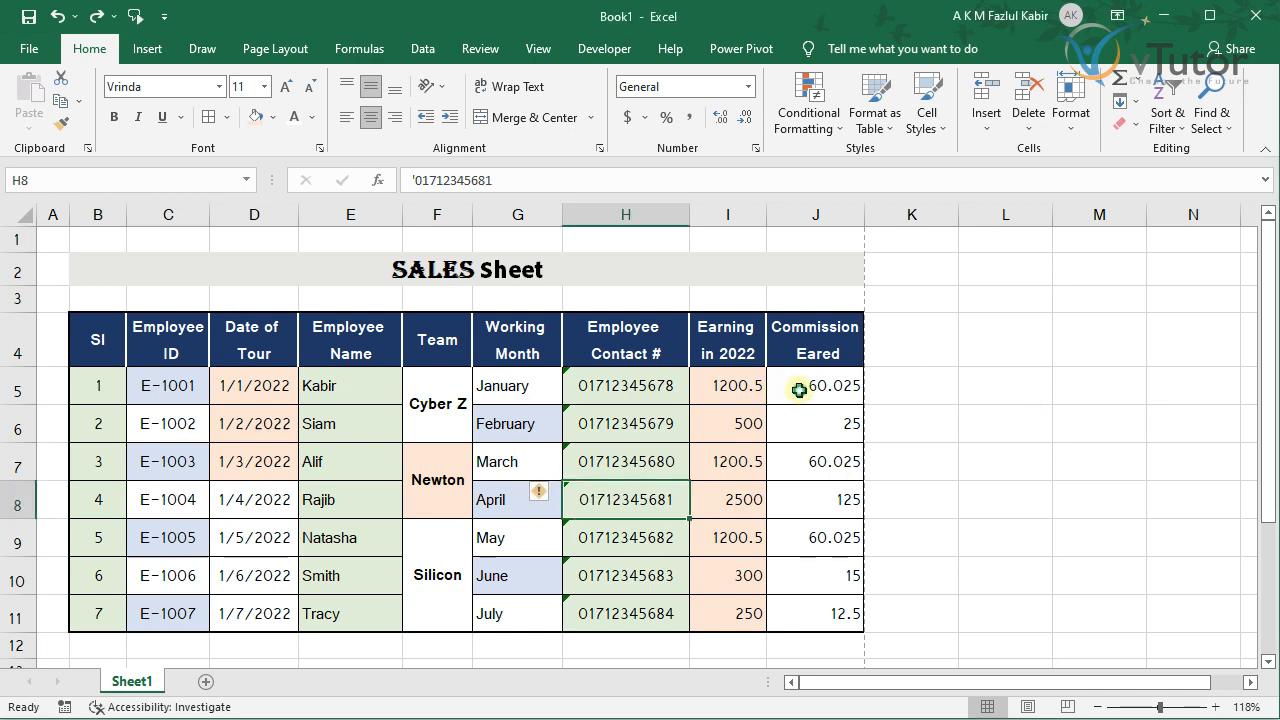
Check the commission formulas in J5 and J11, and insert a blank column before the Commission Eared column
left_click(799, 390)
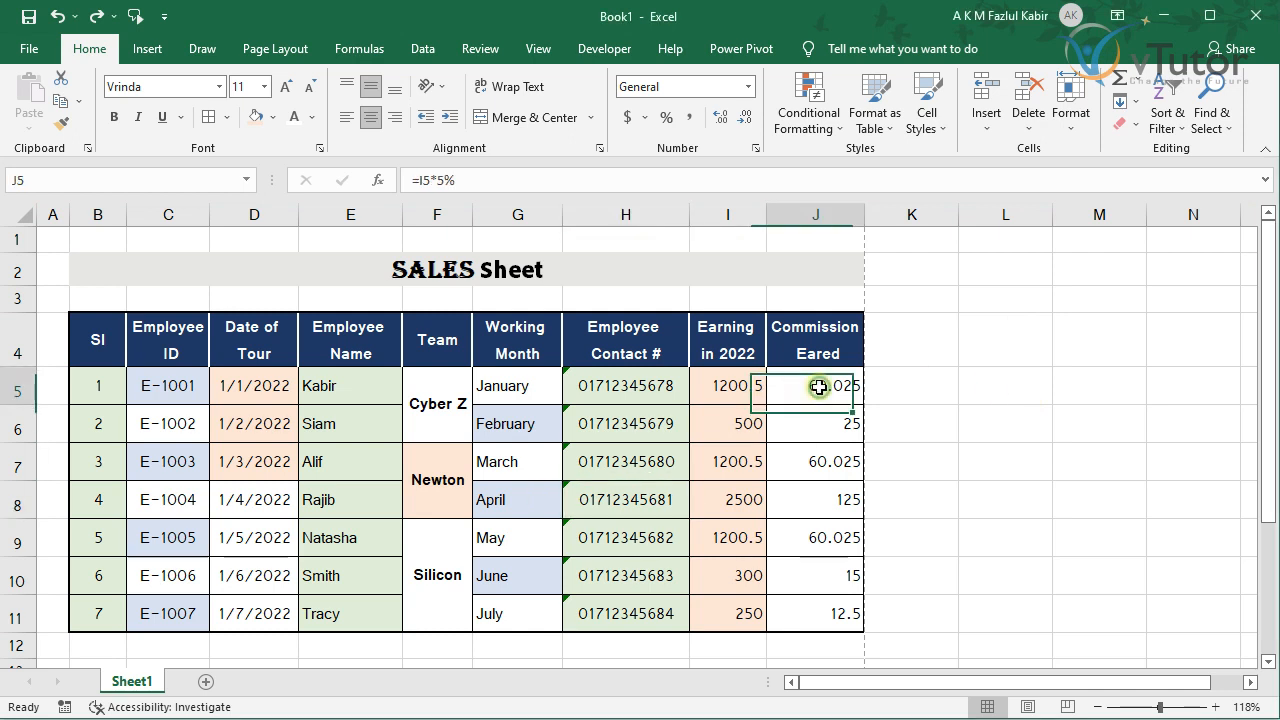
left_click(810, 616)
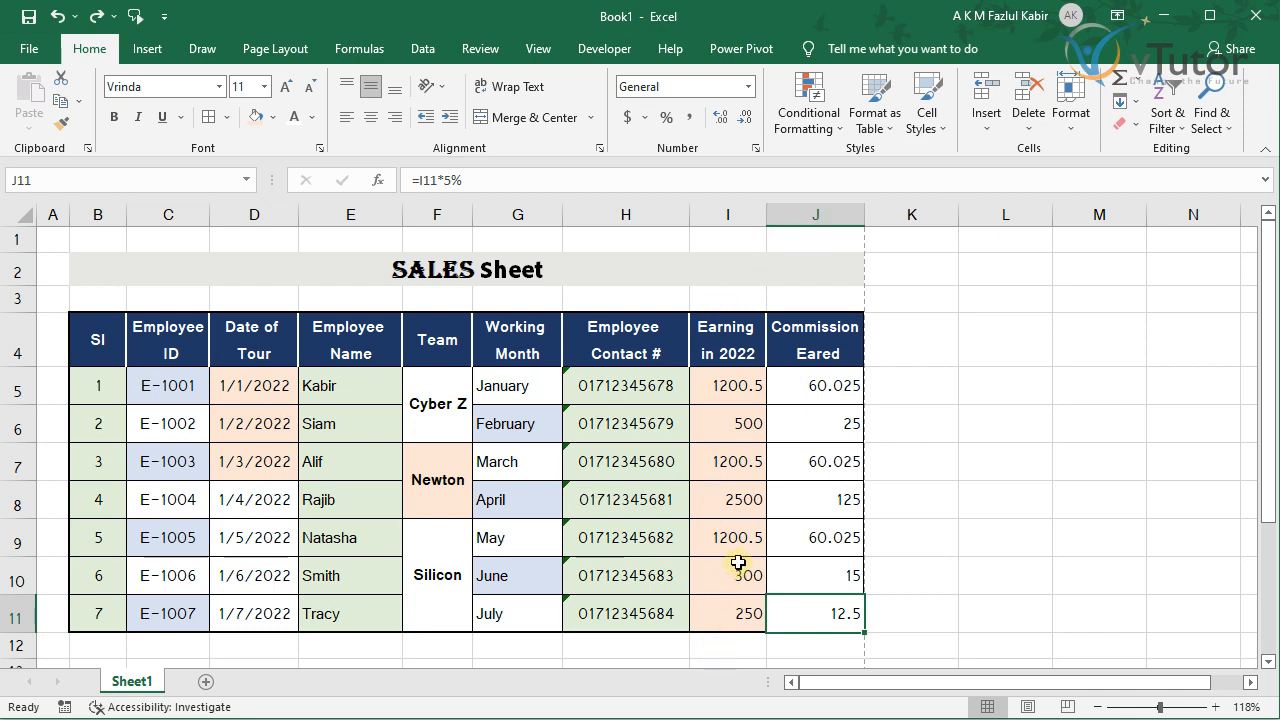
left_click(816, 213)
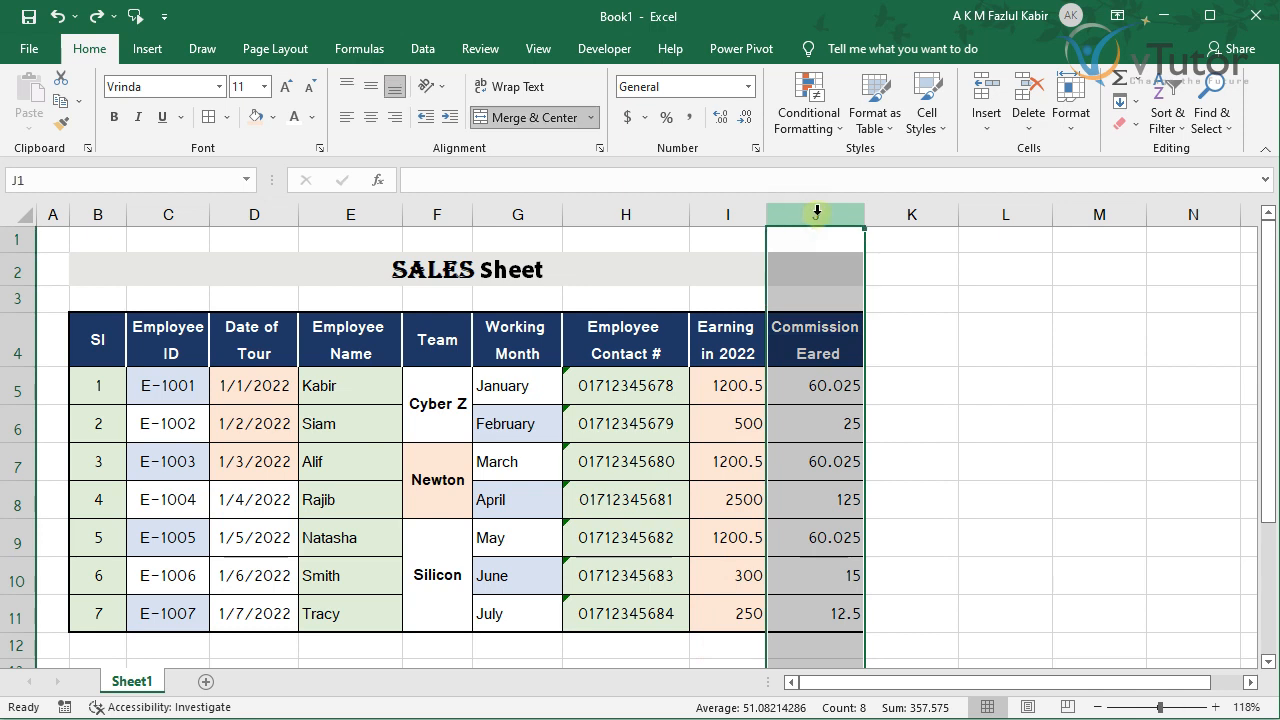
right_click(816, 212)
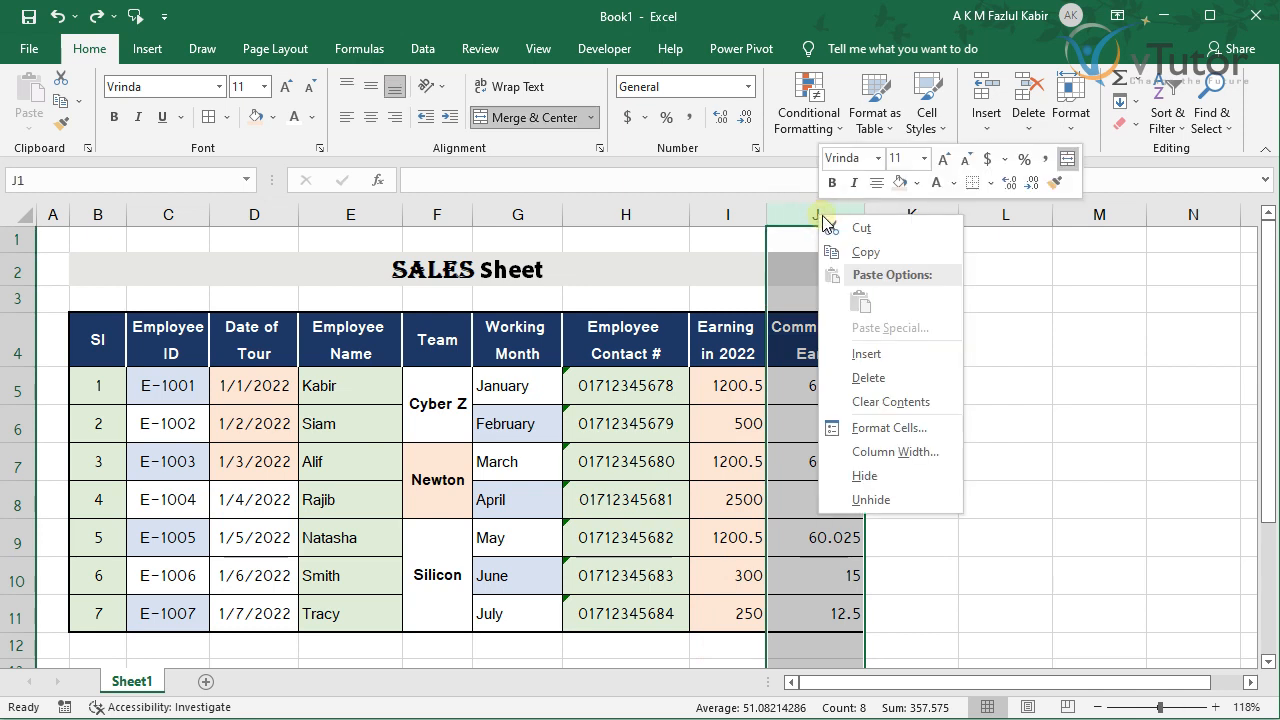
left_click(862, 354)
Enter 35% in cell J5 of the new column and fill it down to J11
left_click(820, 386)
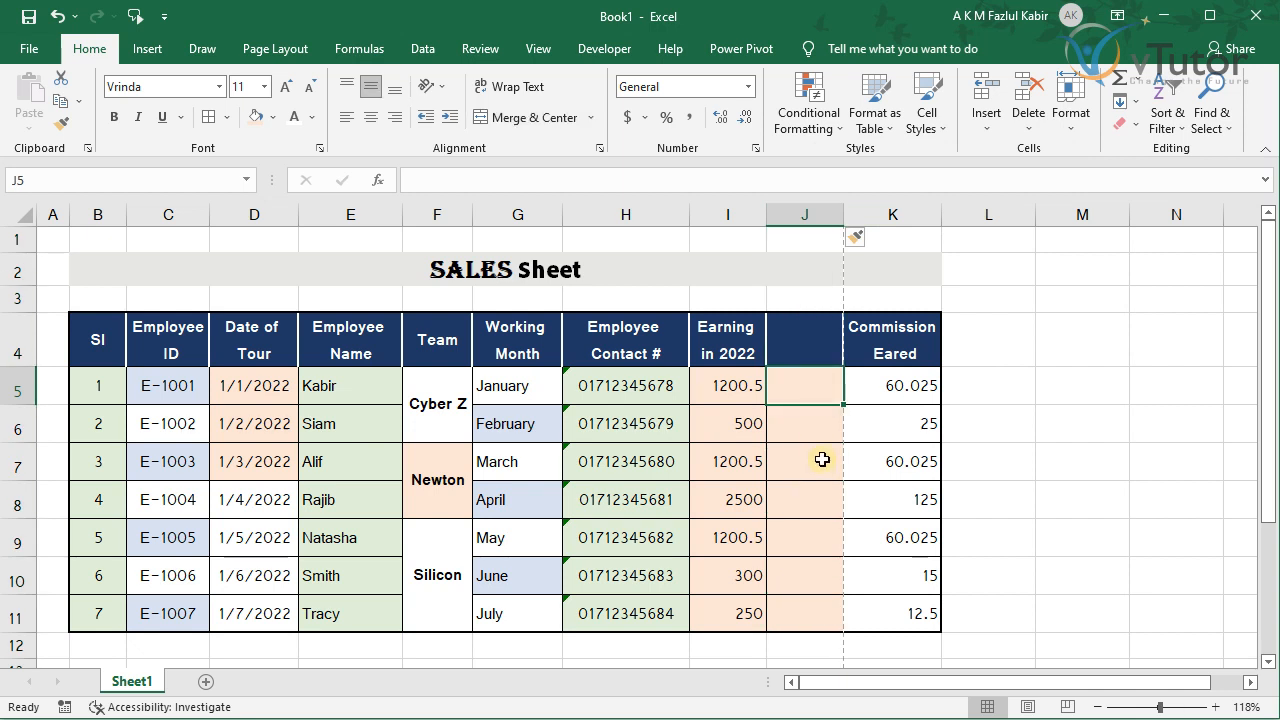
type("4")
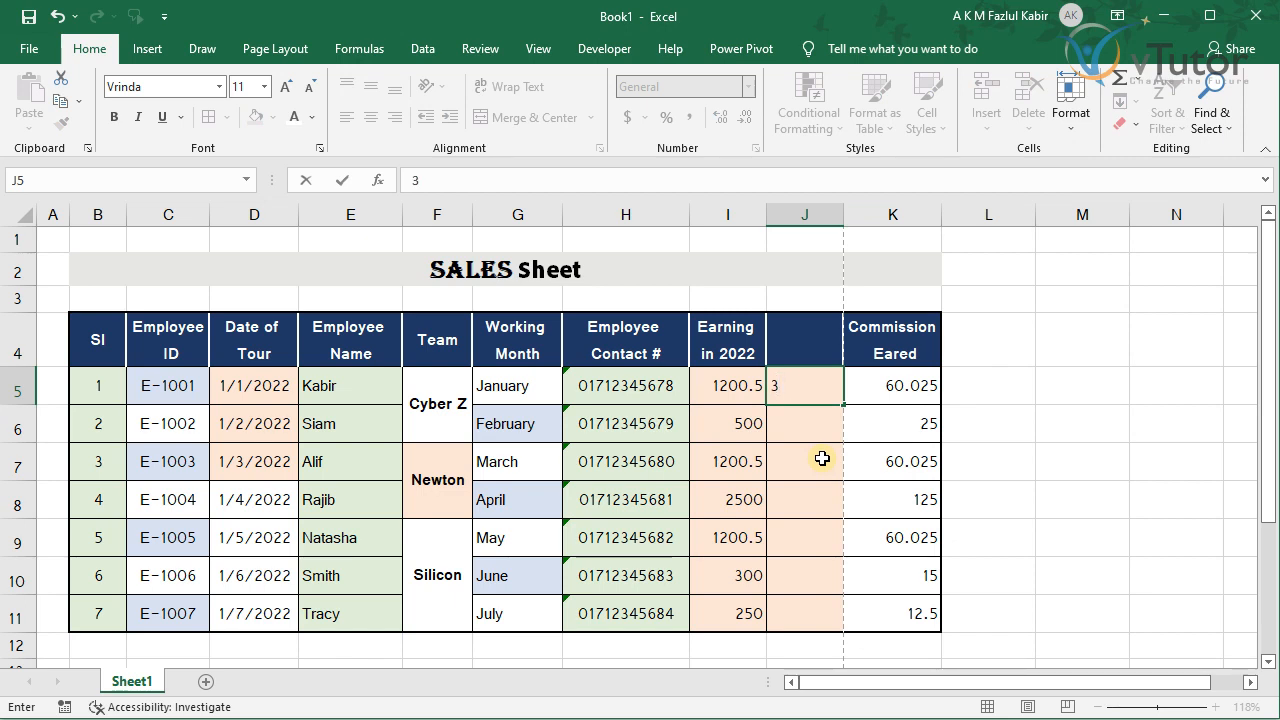
key("Return")
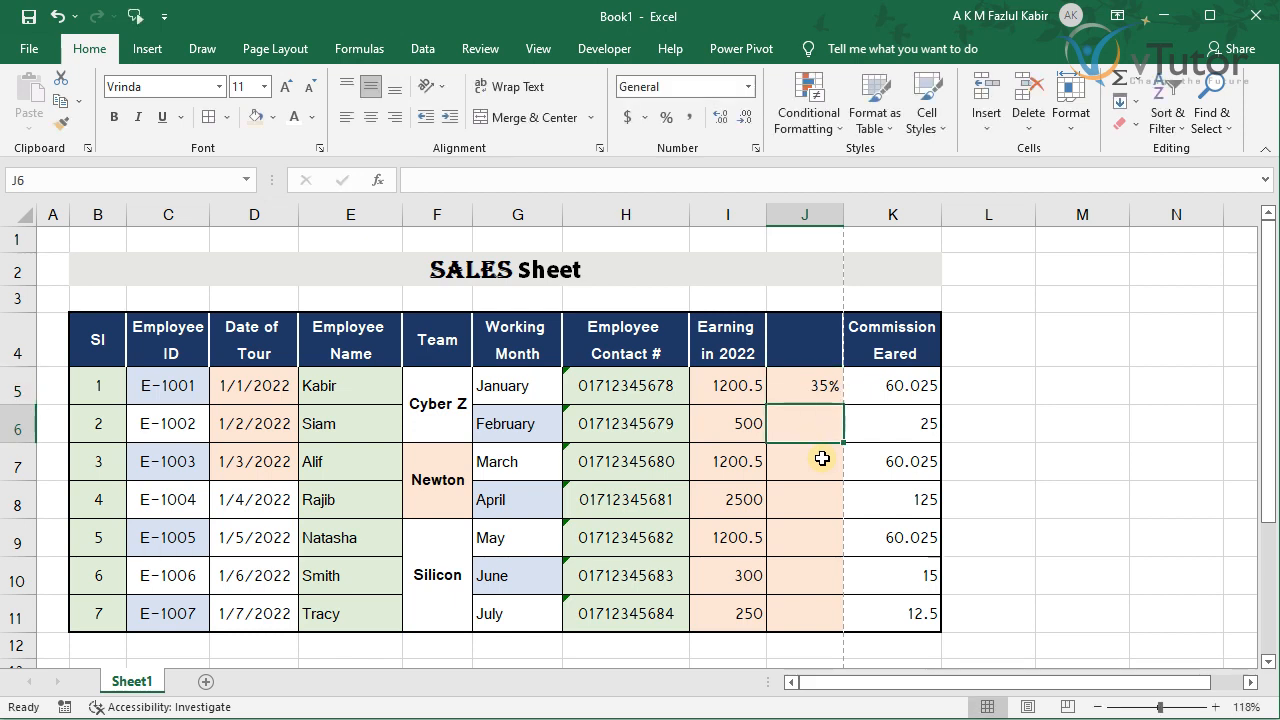
left_click(817, 387)
left_click_drag(843, 404, 828, 622)
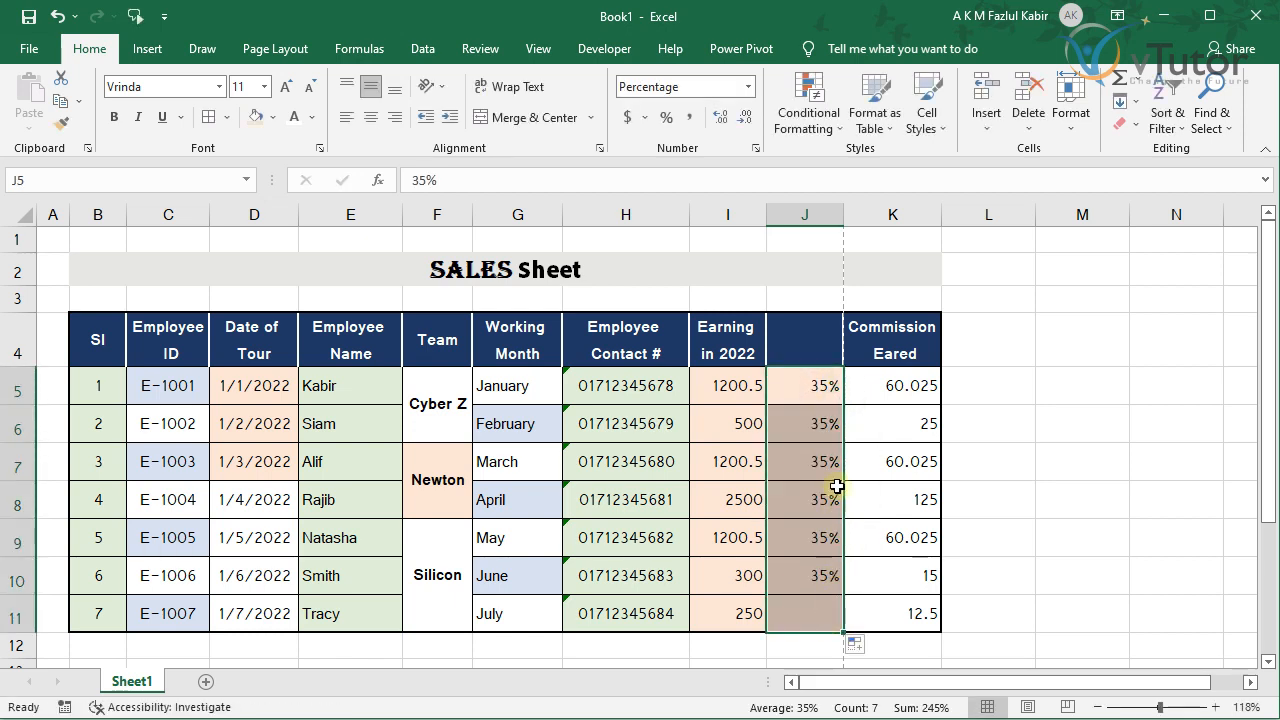
Change the rate in J6 to 25% and the rate in J7 to 5%
left_click(821, 424)
double_click(830, 434)
key("BackSpace")
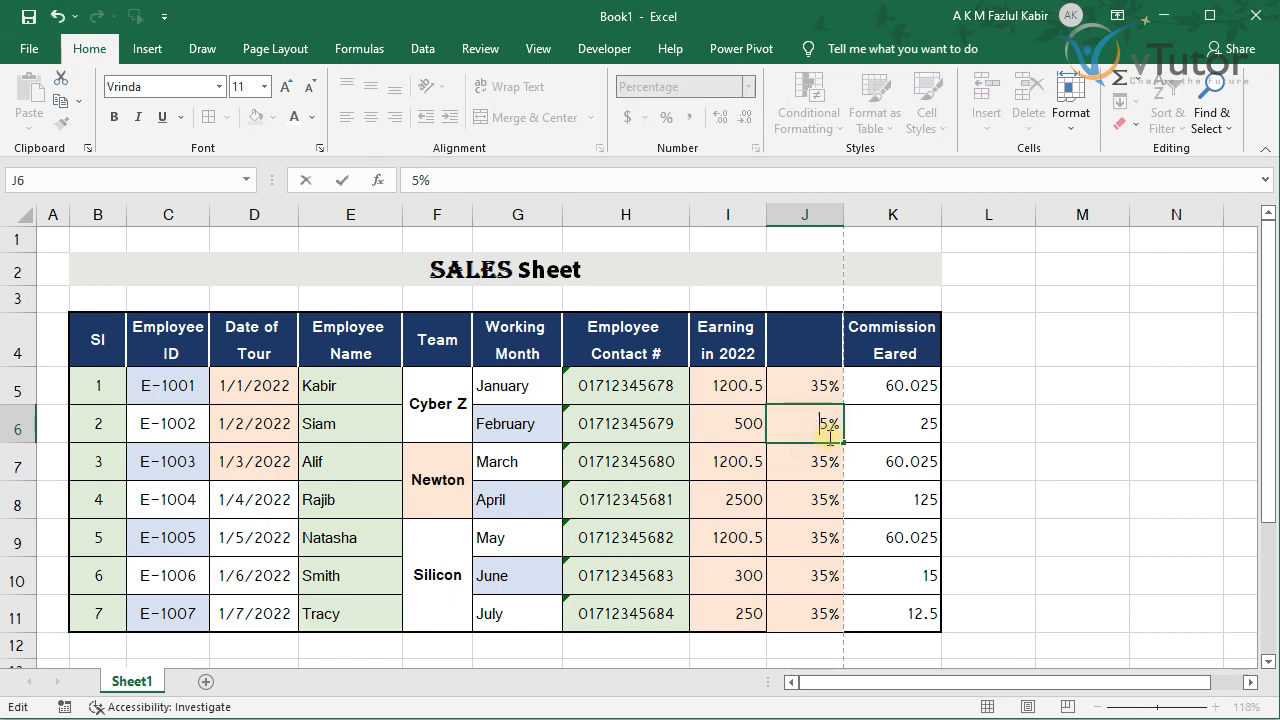
type("2")
left_click(826, 463)
double_click(822, 463)
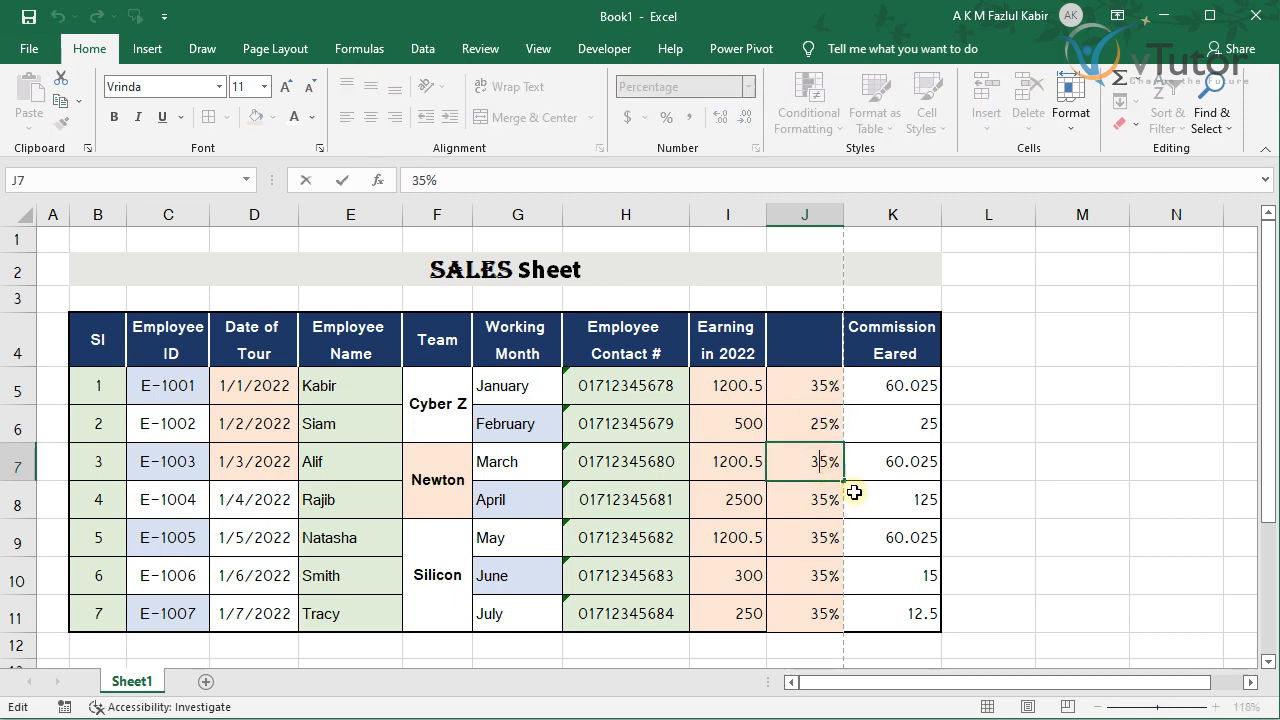
key("BackSpace")
Change the rate in J8 to 15% and the rate in J9 to 20%
left_click(826, 499)
double_click(821, 502)
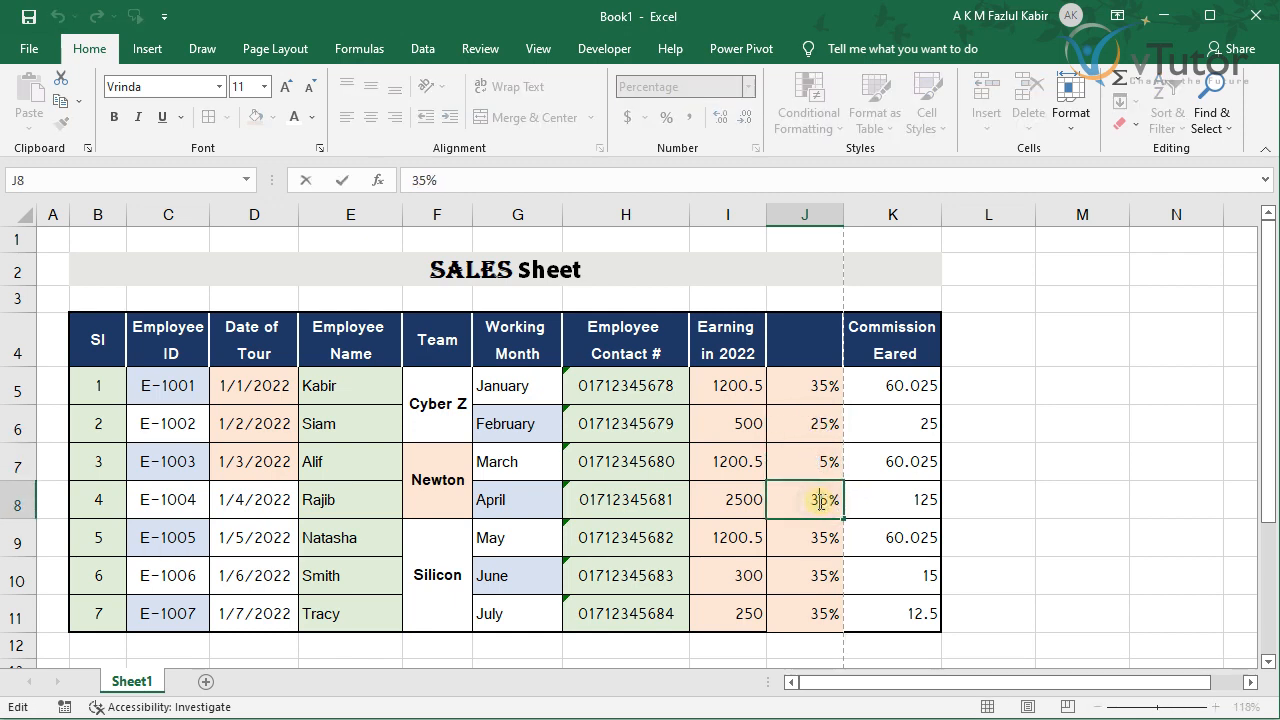
key("BackSpace")
type("1")
left_click(820, 537)
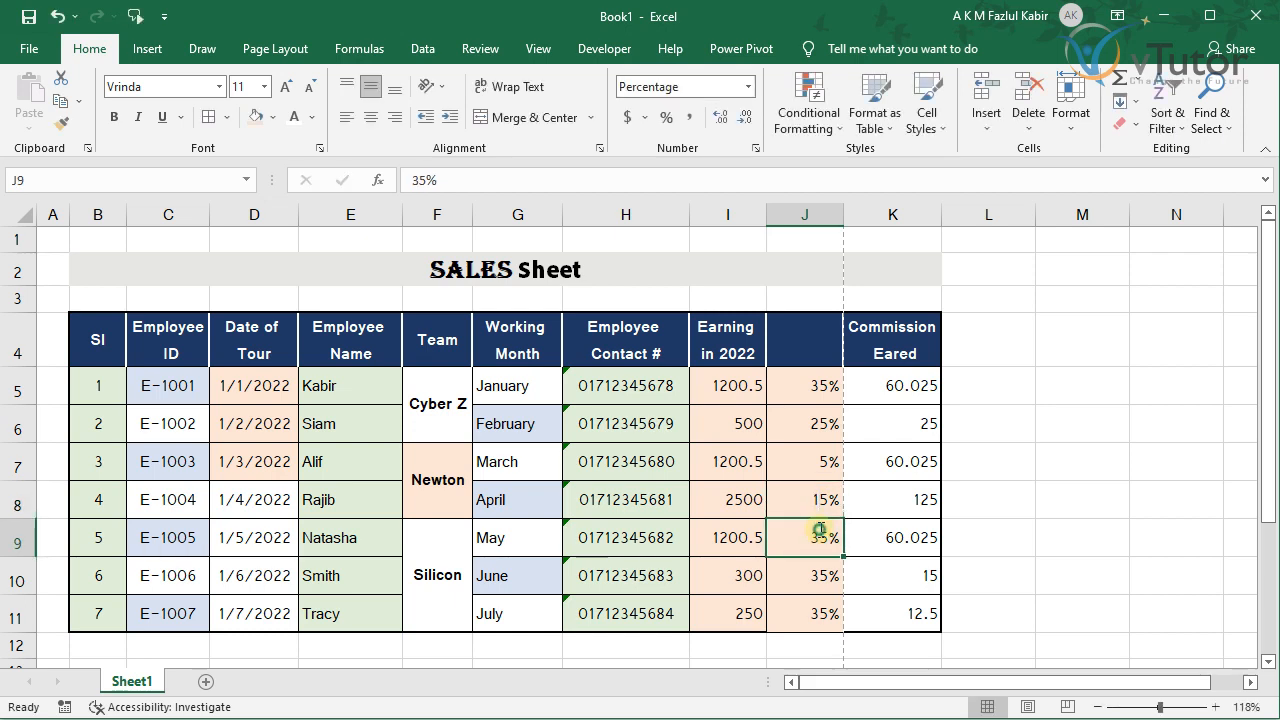
double_click(819, 539)
key("BackSpace")
key("BackSpace")
type("20")
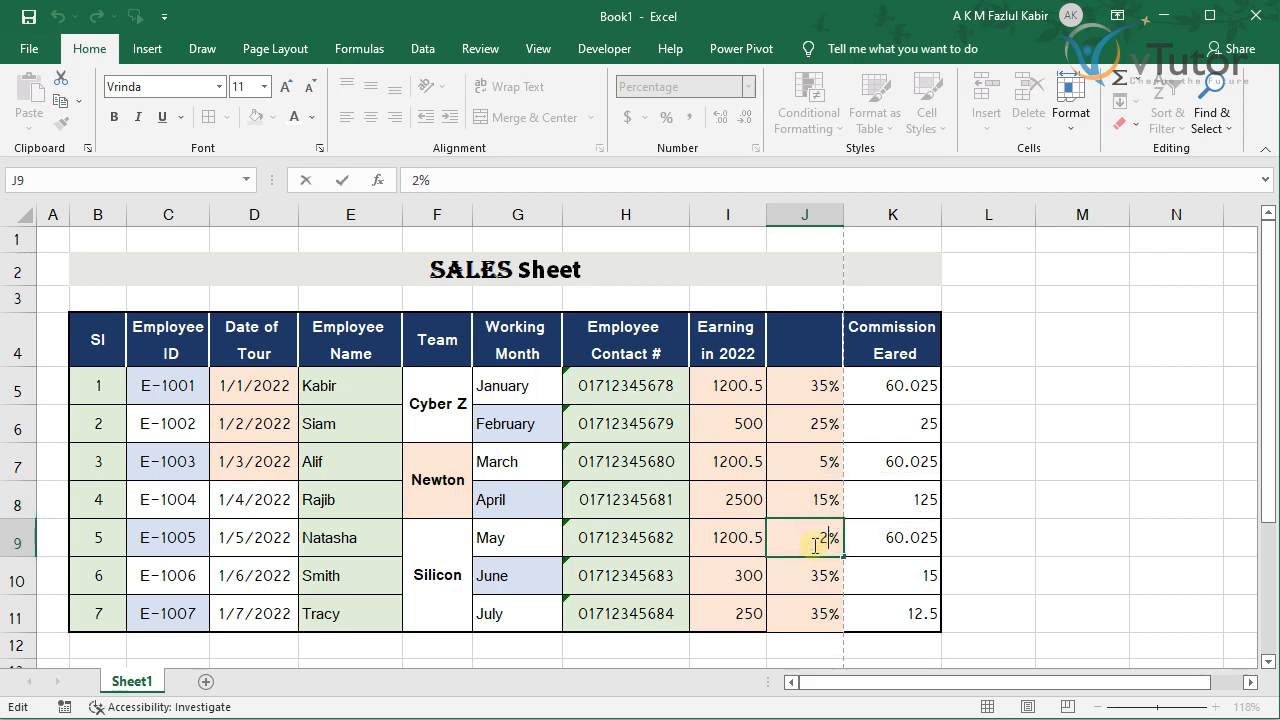
Change the rate in J10 to 30% and the rate in J11 to 10%
left_click(824, 577)
double_click(826, 577)
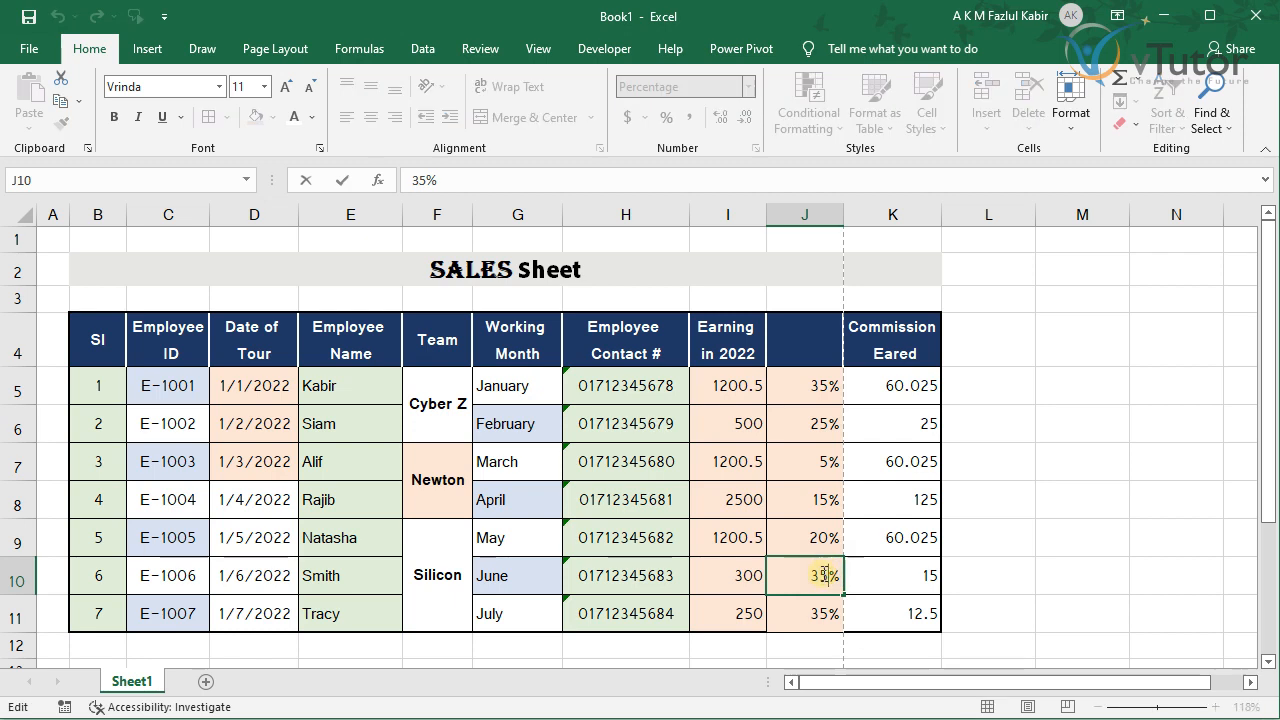
left_click_drag(821, 577, 811, 577)
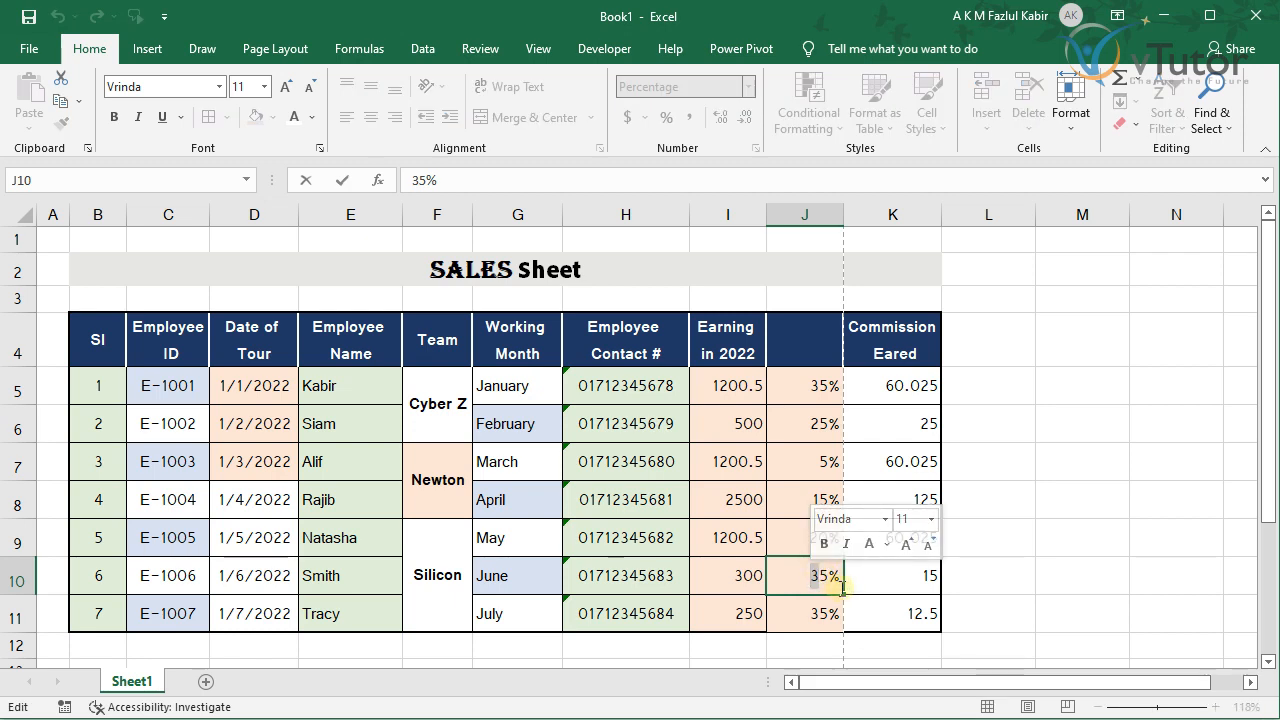
left_click(828, 575)
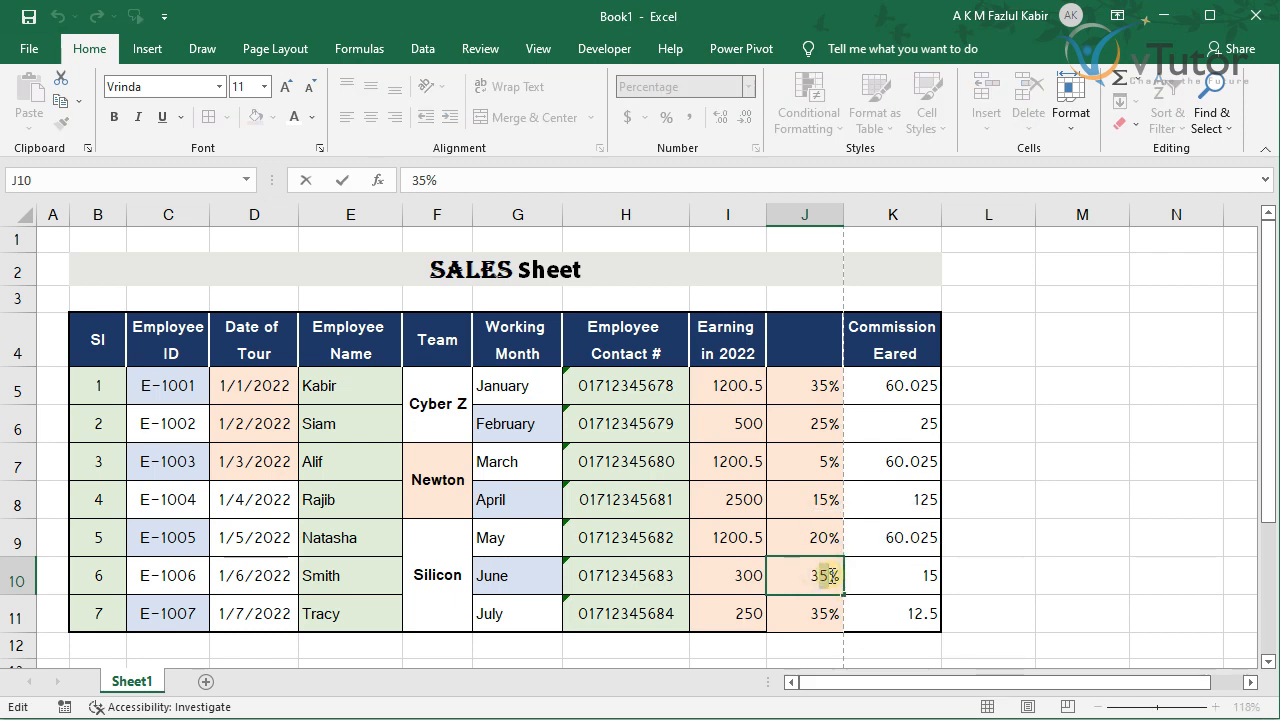
key("BackSpace")
type("0")
left_click(820, 603)
double_click(826, 615)
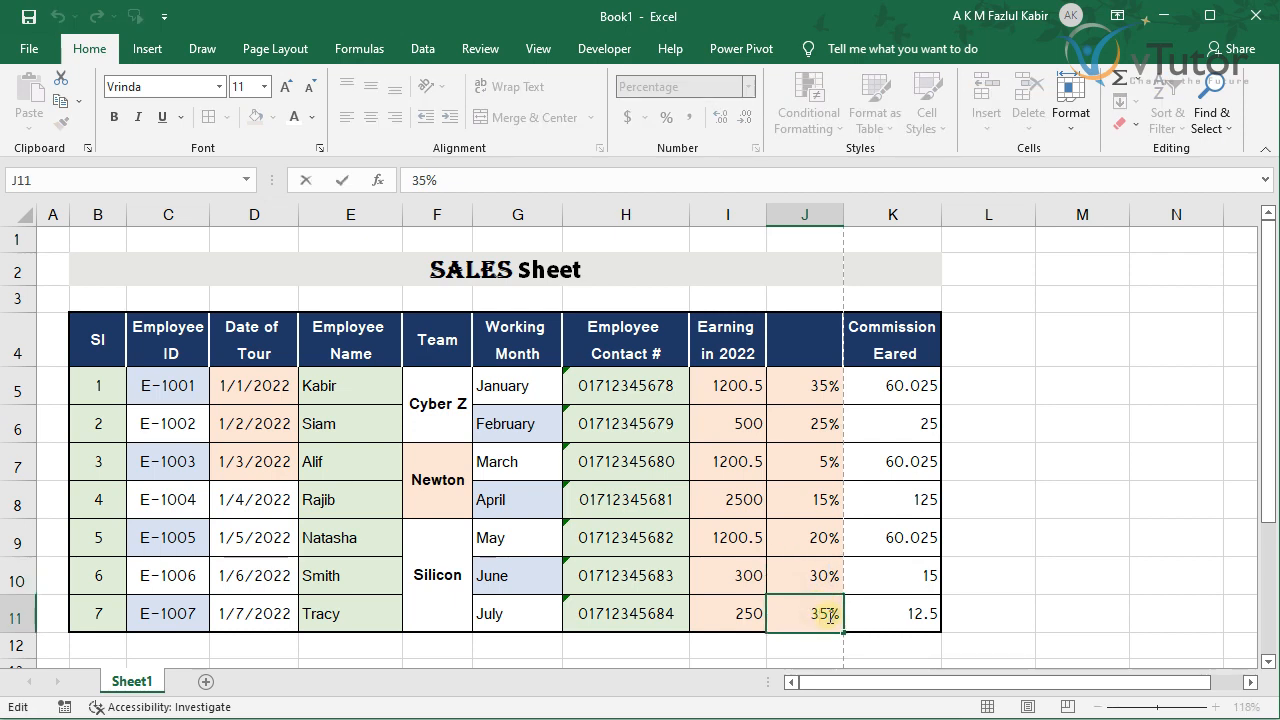
left_click_drag(830, 615, 812, 615)
type("10")
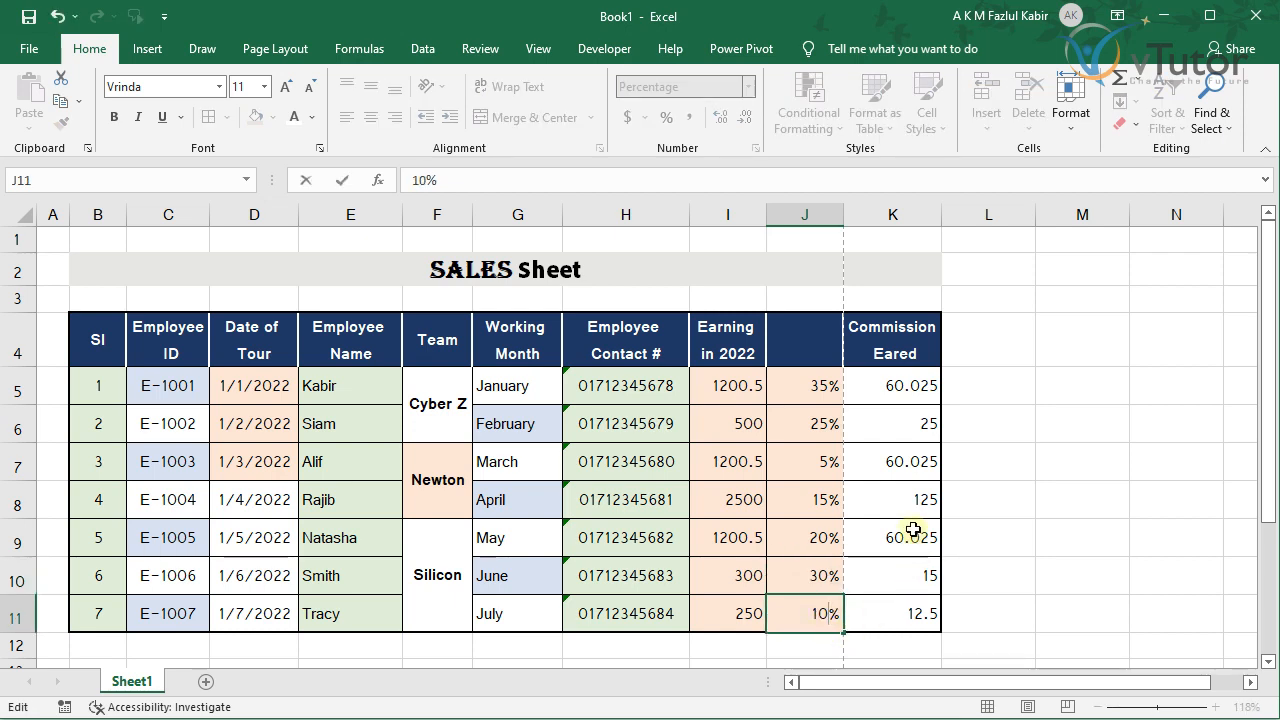
left_click(913, 530)
Replace the commission formula in K5 with =I5*J5 and fill it down to K11
left_click(913, 382)
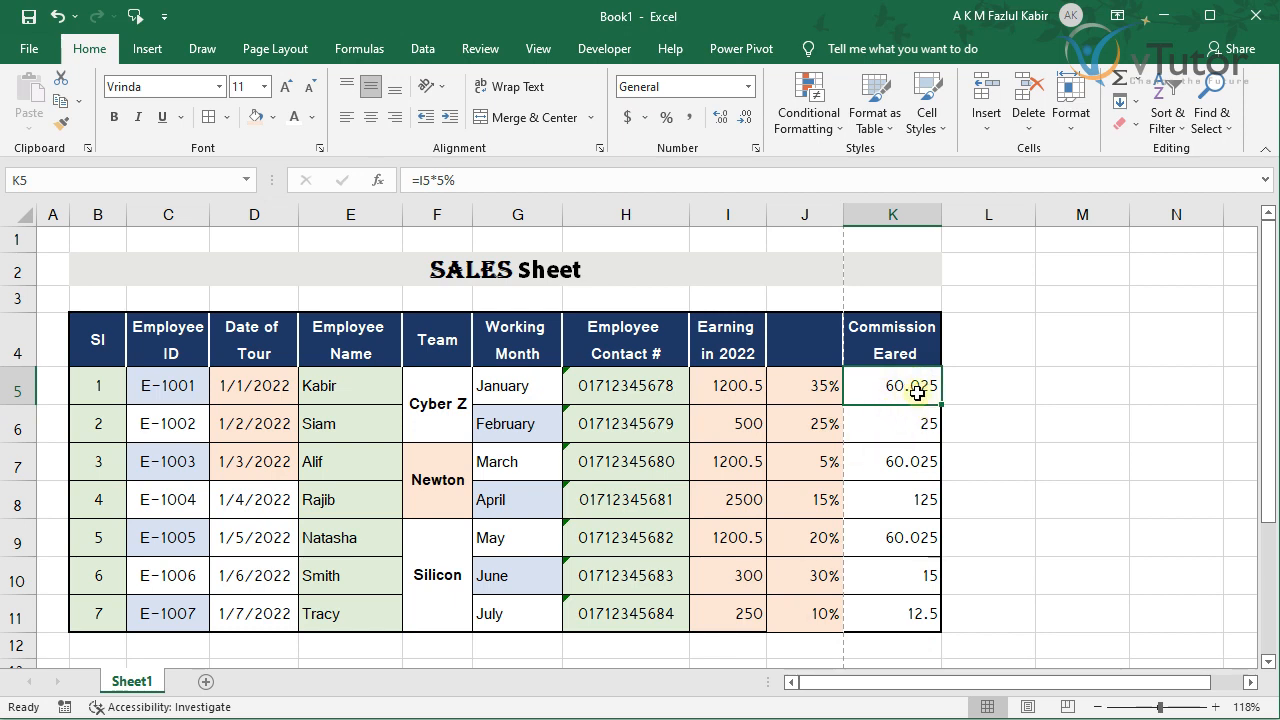
type("=")
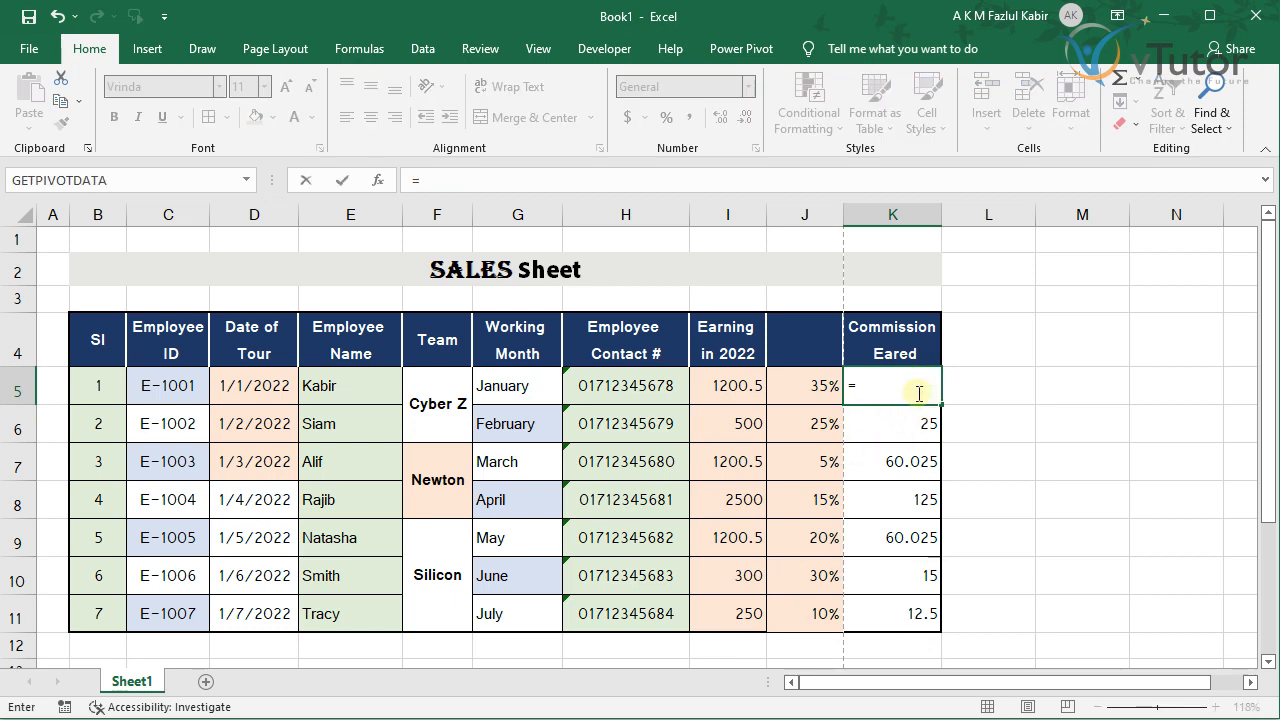
left_click(717, 385)
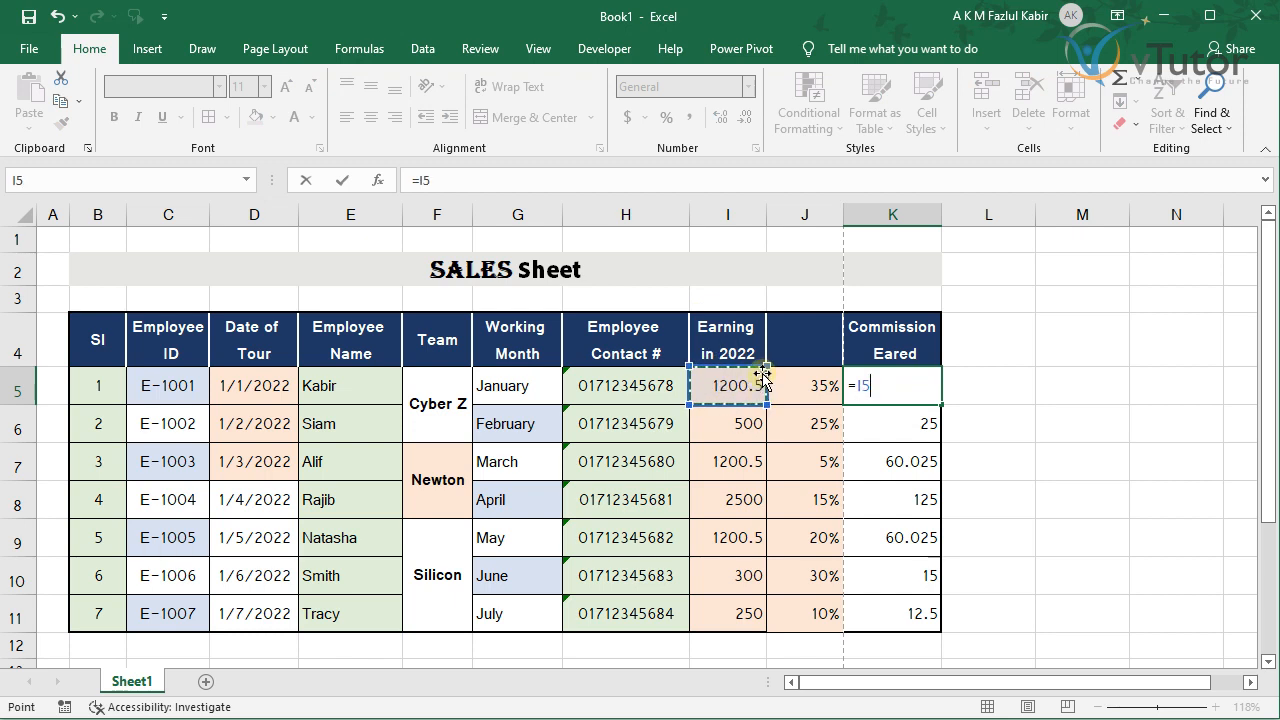
type("*")
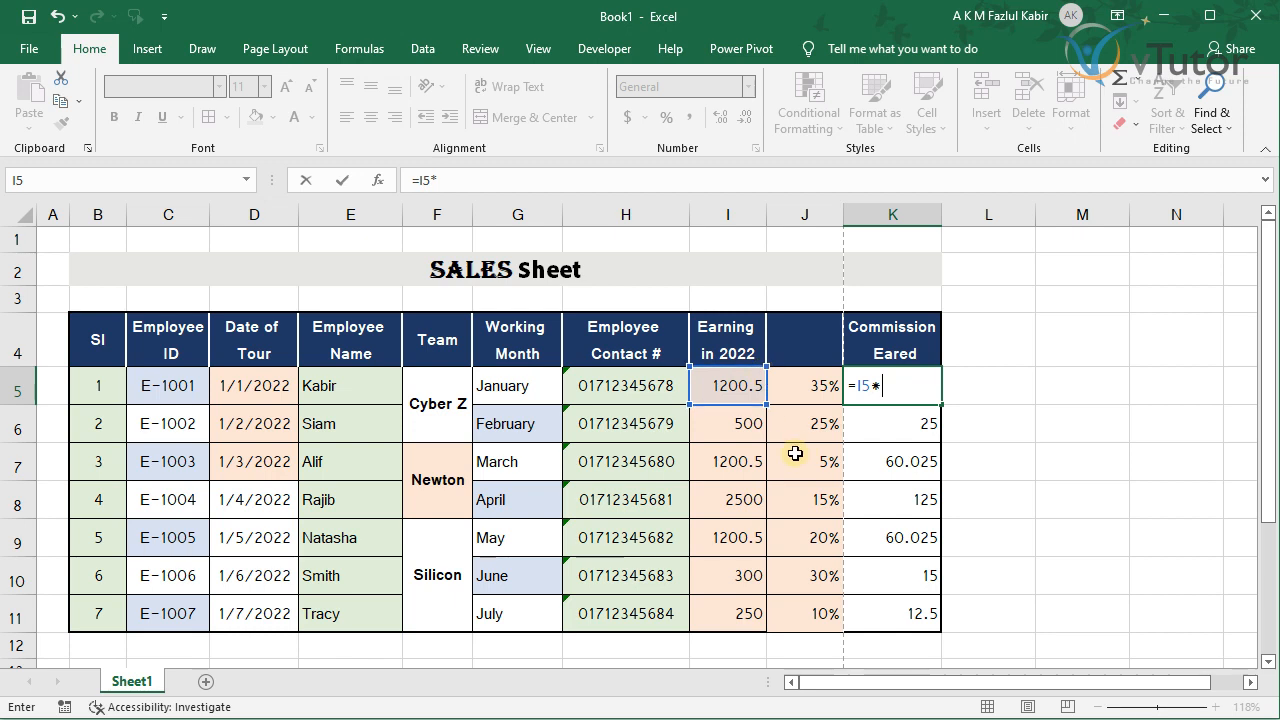
left_click(804, 389)
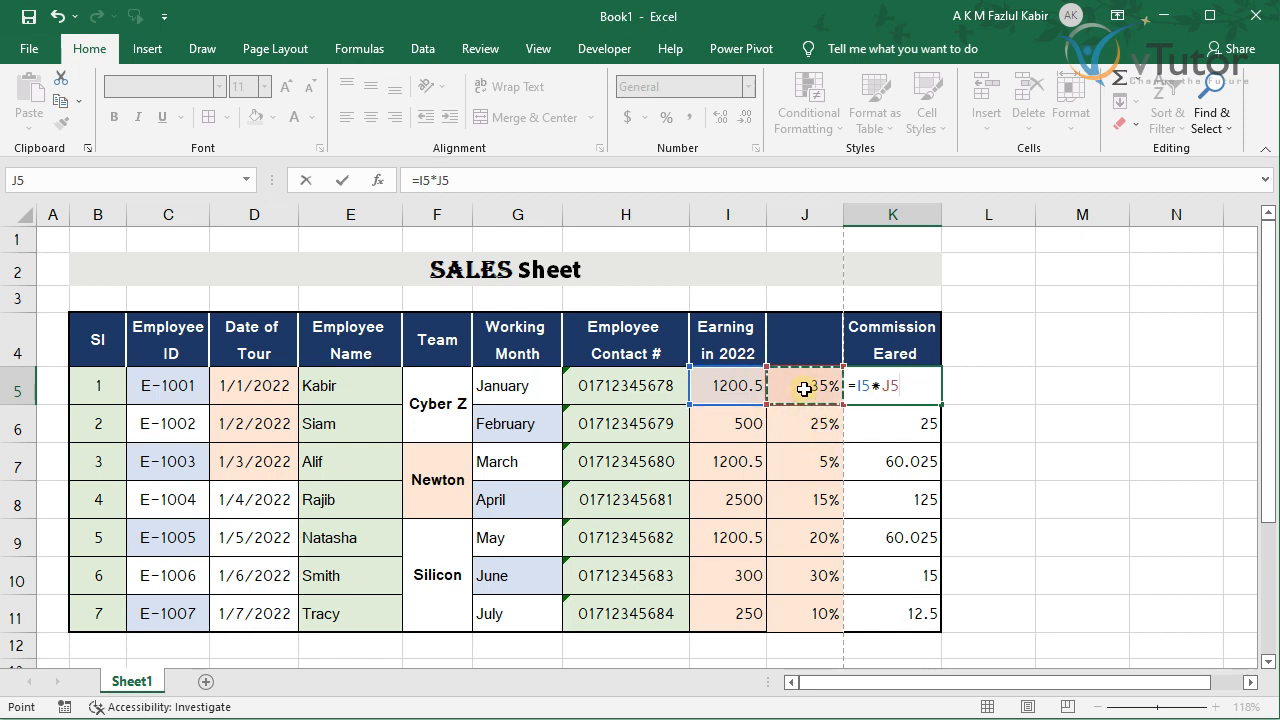
key("Return")
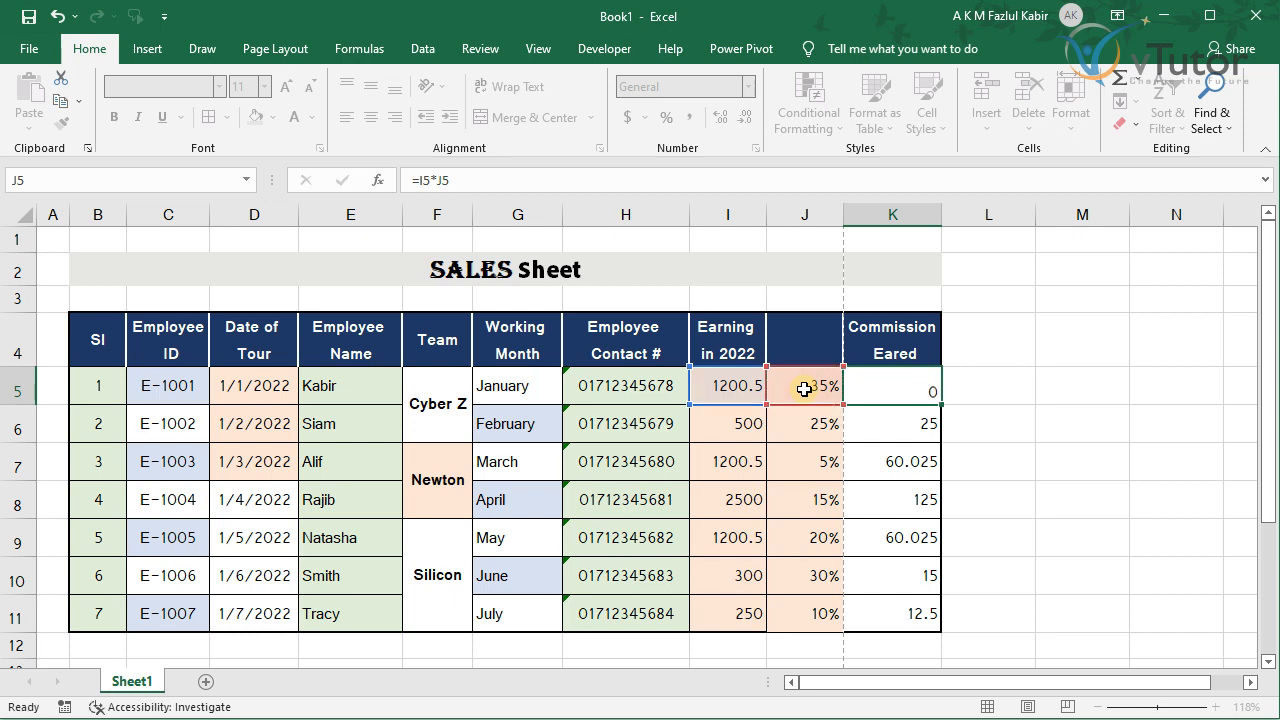
left_click(894, 386)
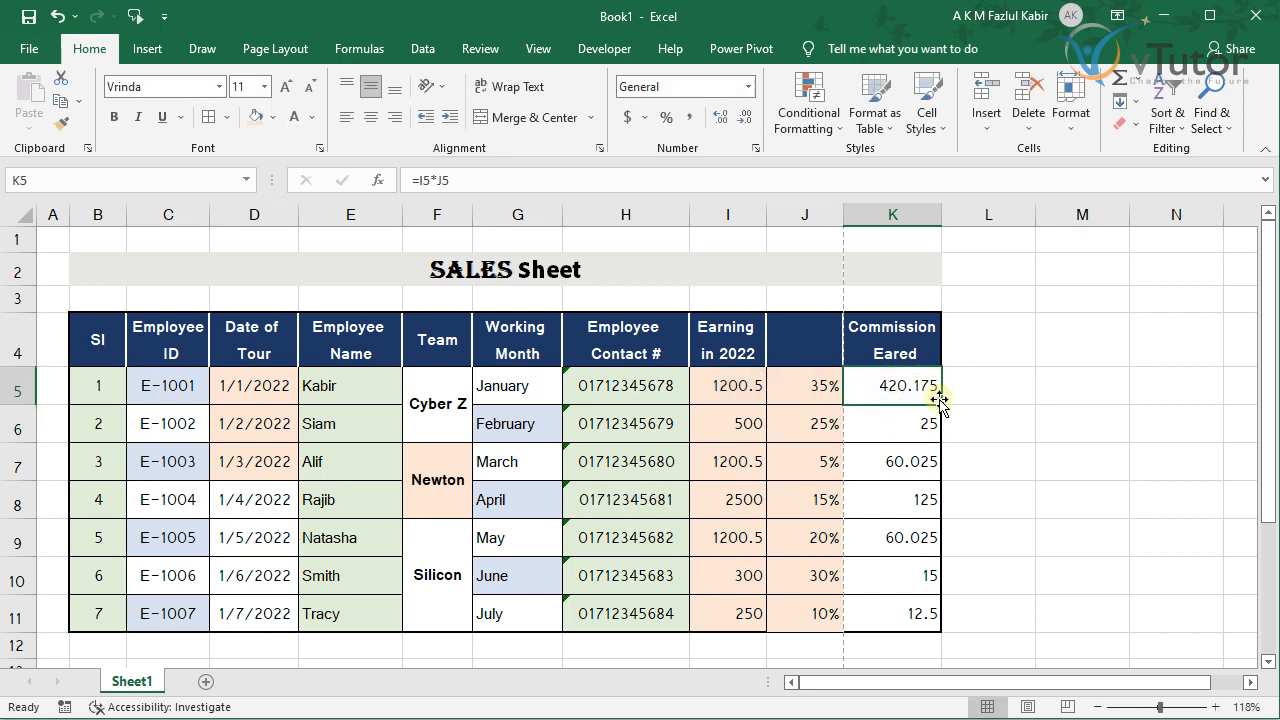
left_click_drag(940, 404, 914, 612)
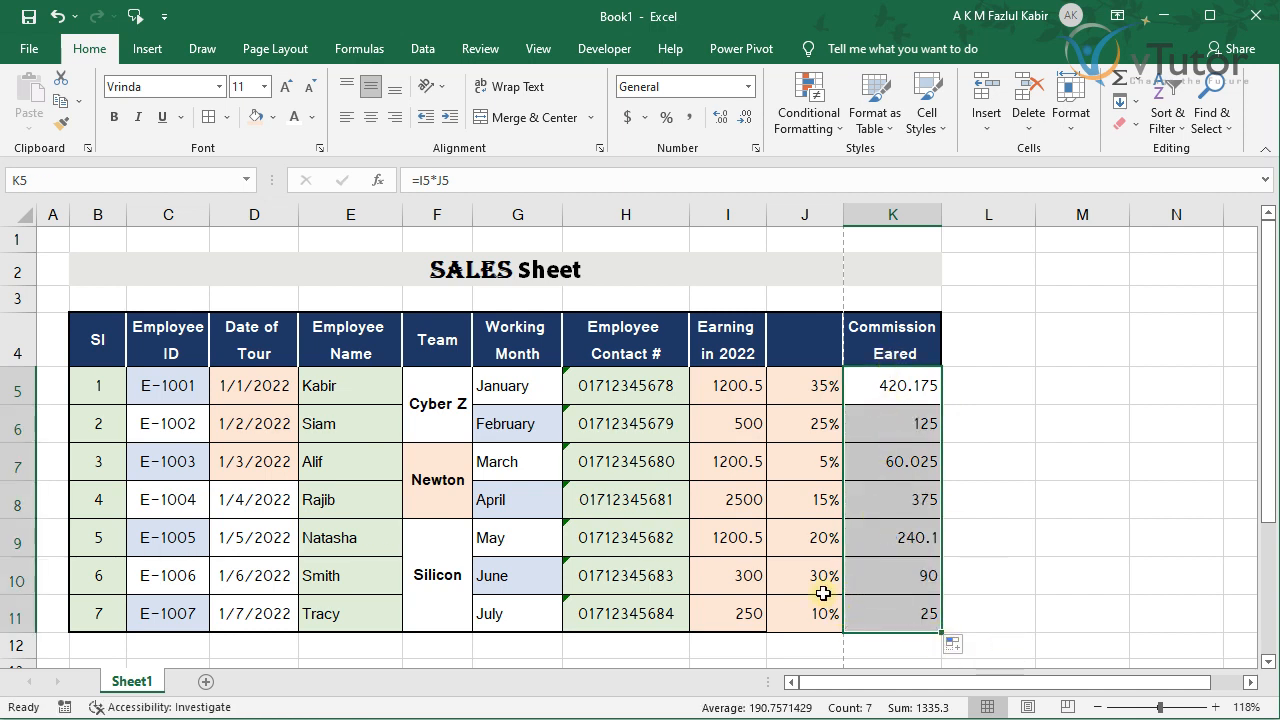
Copy the Commission Eared header into J4, reword it as "Commission Rate", and widen column J to fit it
left_click(791, 510)
left_click(805, 340)
left_click(724, 334)
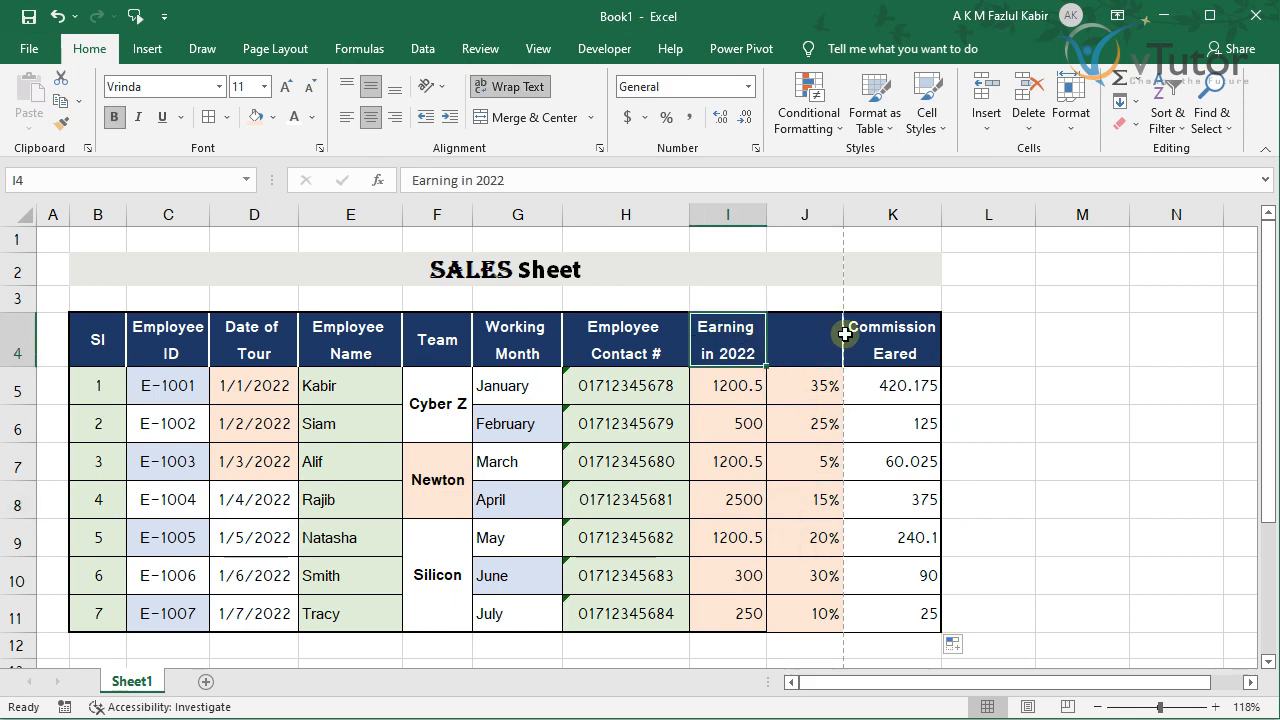
left_click(870, 340)
left_click_drag(941, 367, 840, 368)
left_click(815, 377)
double_click(815, 377)
type("Rate")
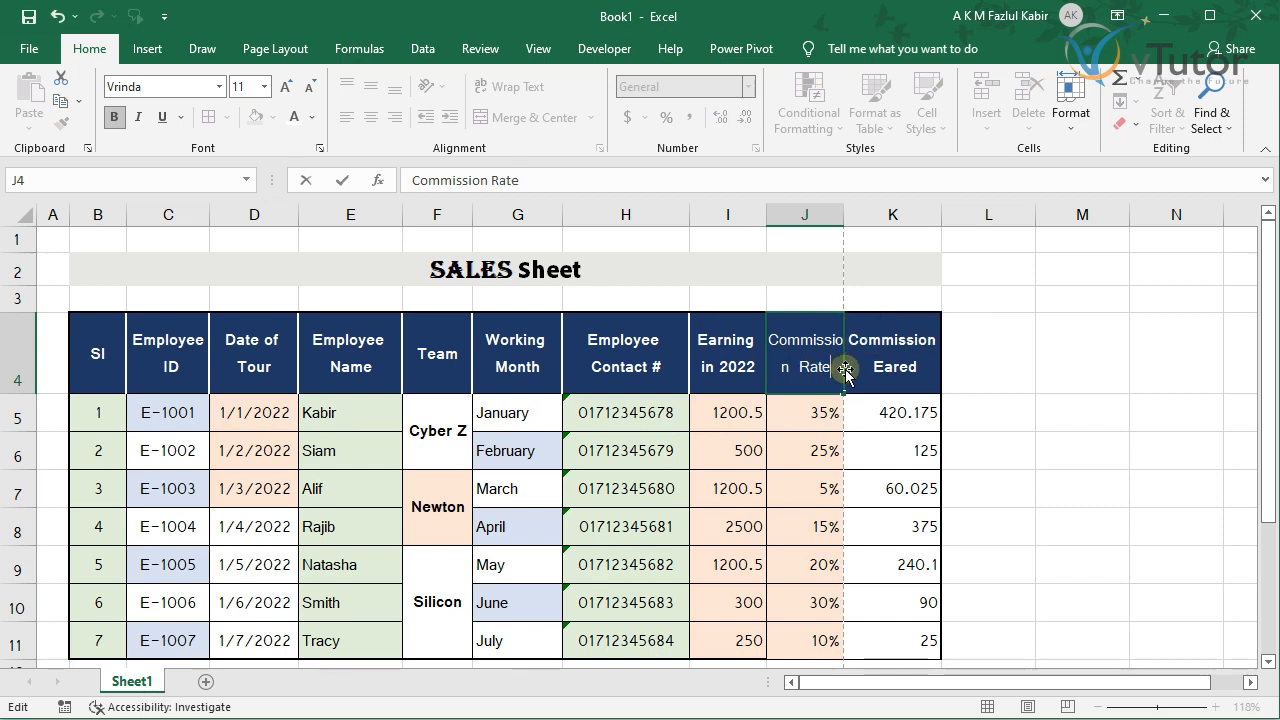
key("Return")
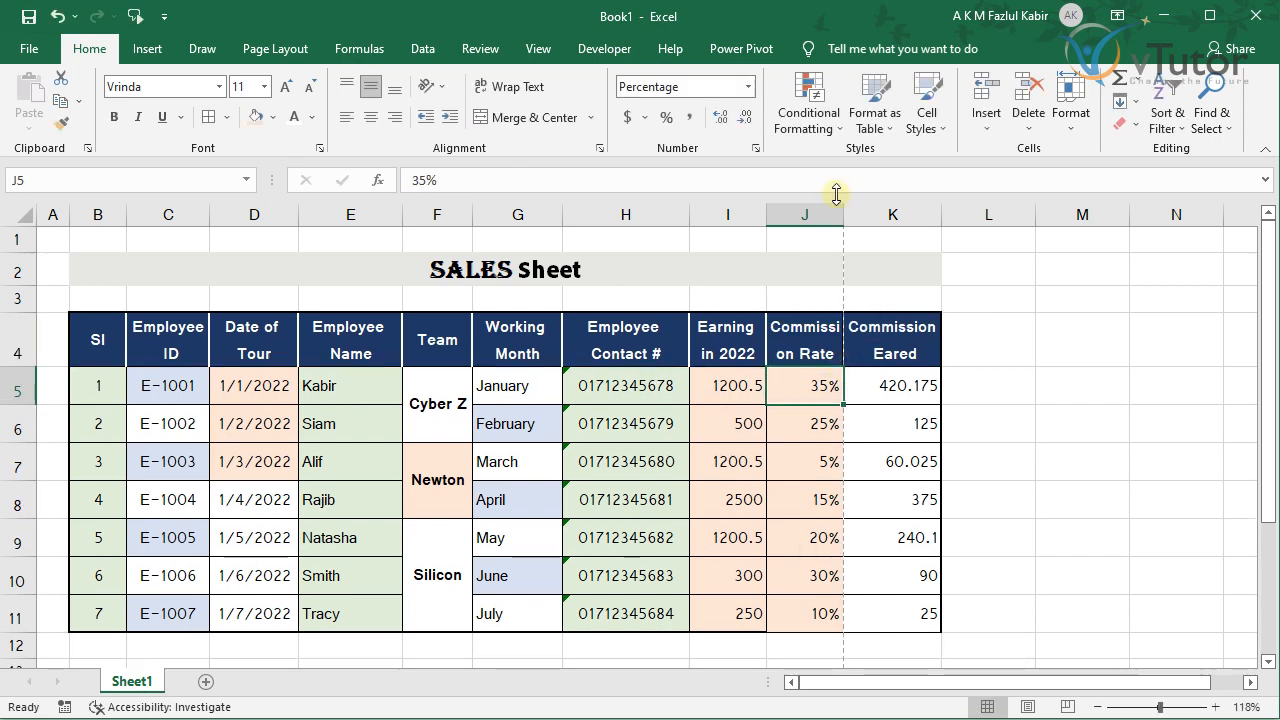
left_click_drag(845, 210, 865, 214)
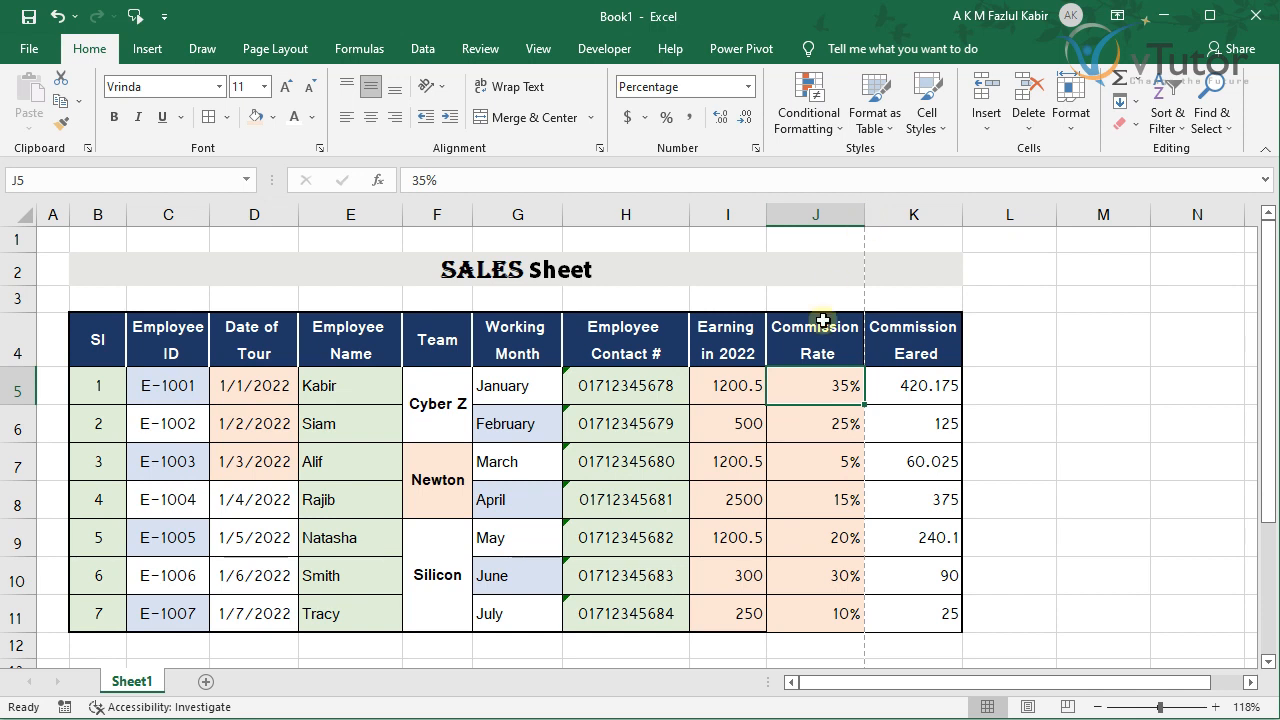
left_click(812, 422)
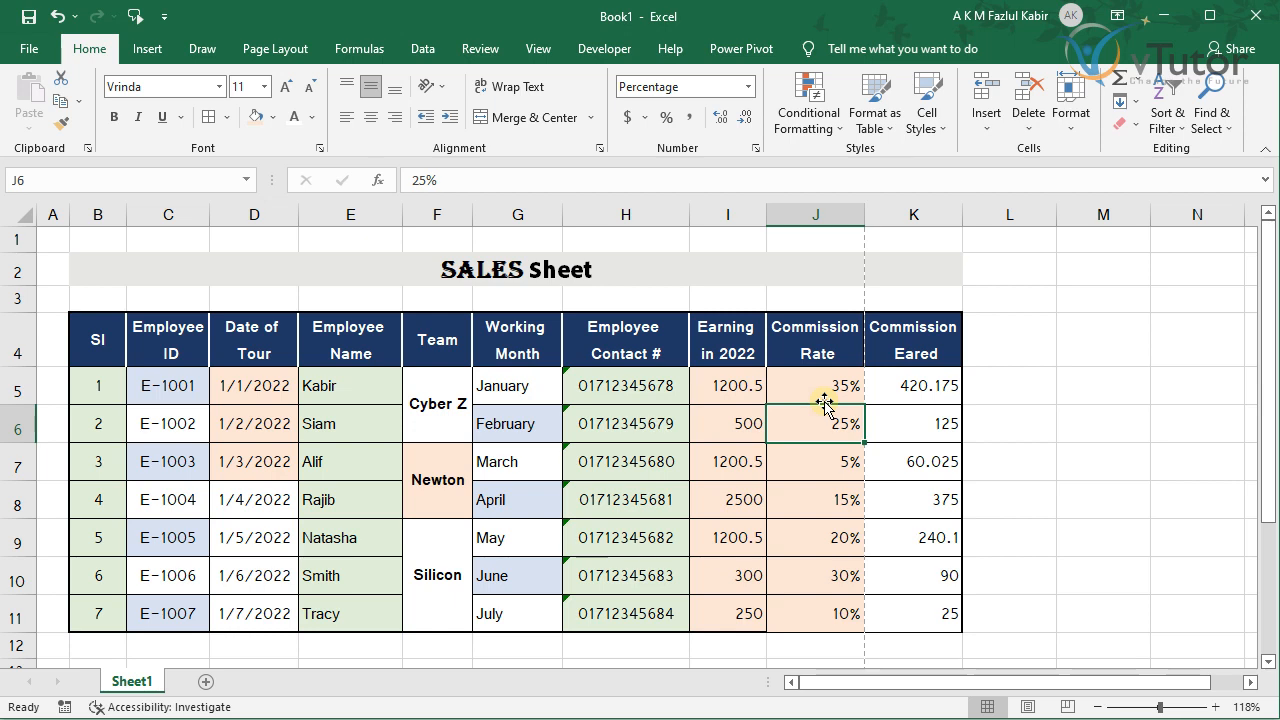
key("Left")
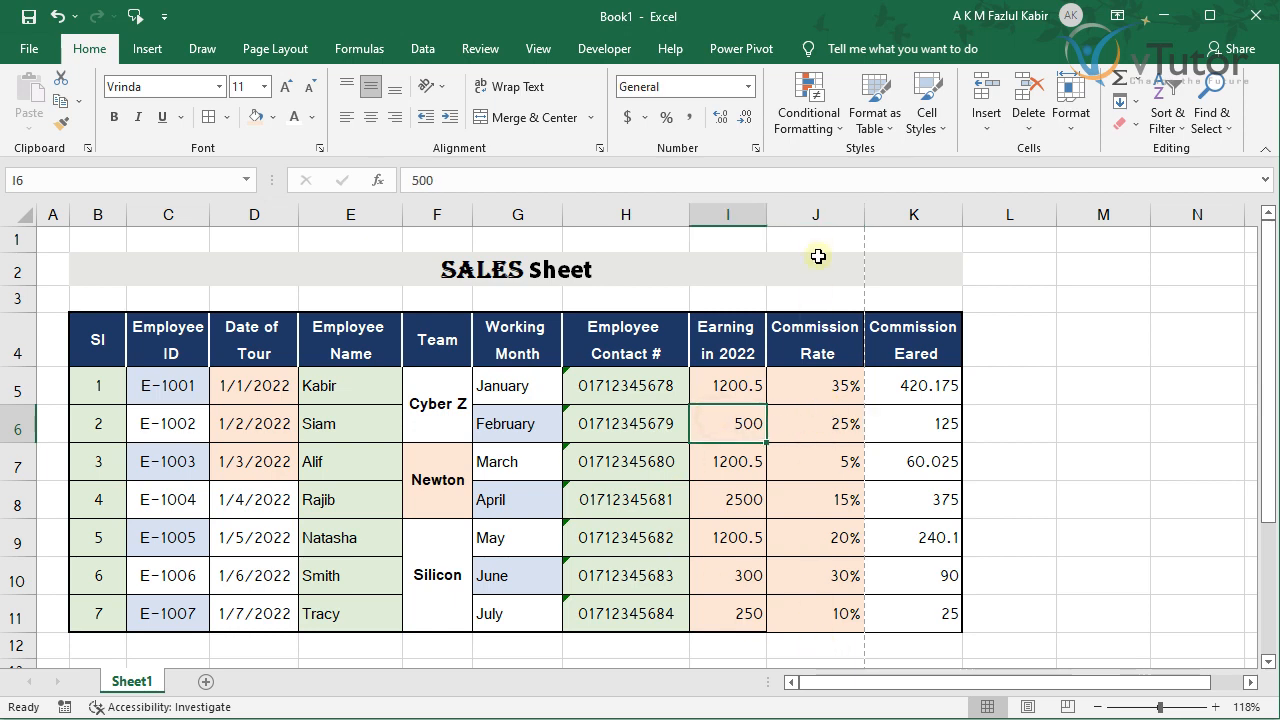
left_click(818, 213)
right_click(818, 218)
left_click(940, 605)
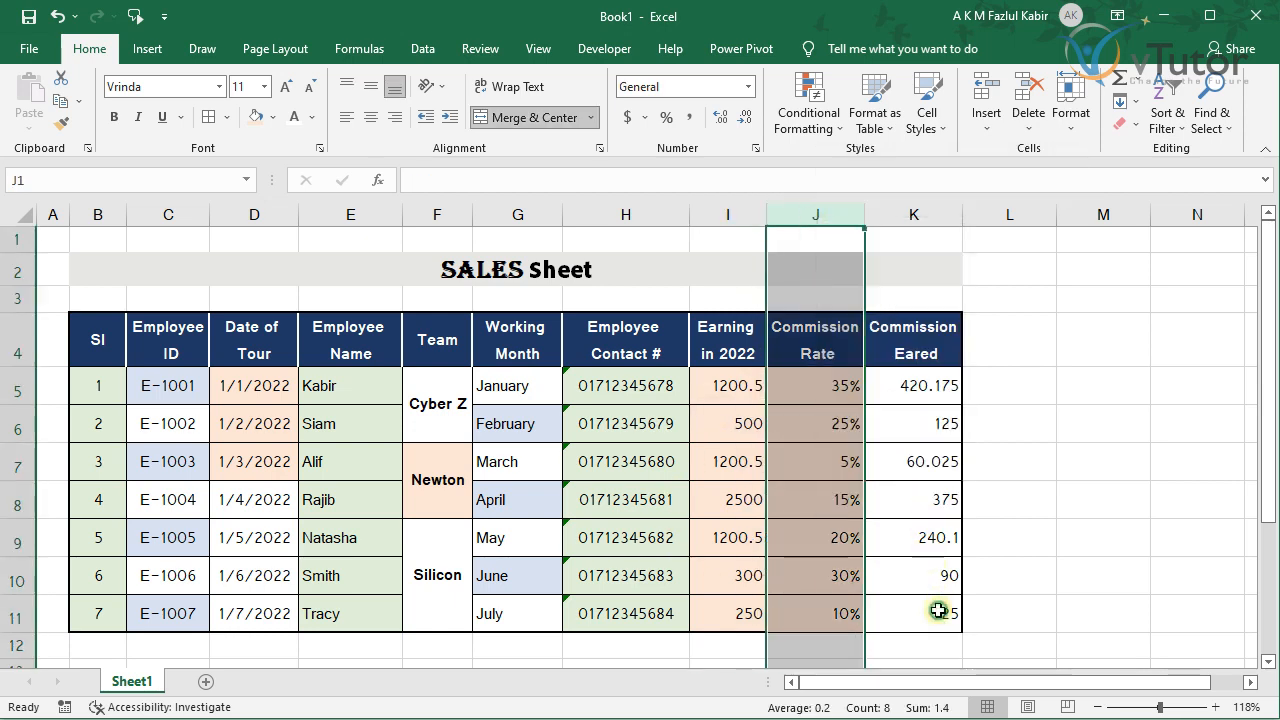
left_click(928, 381)
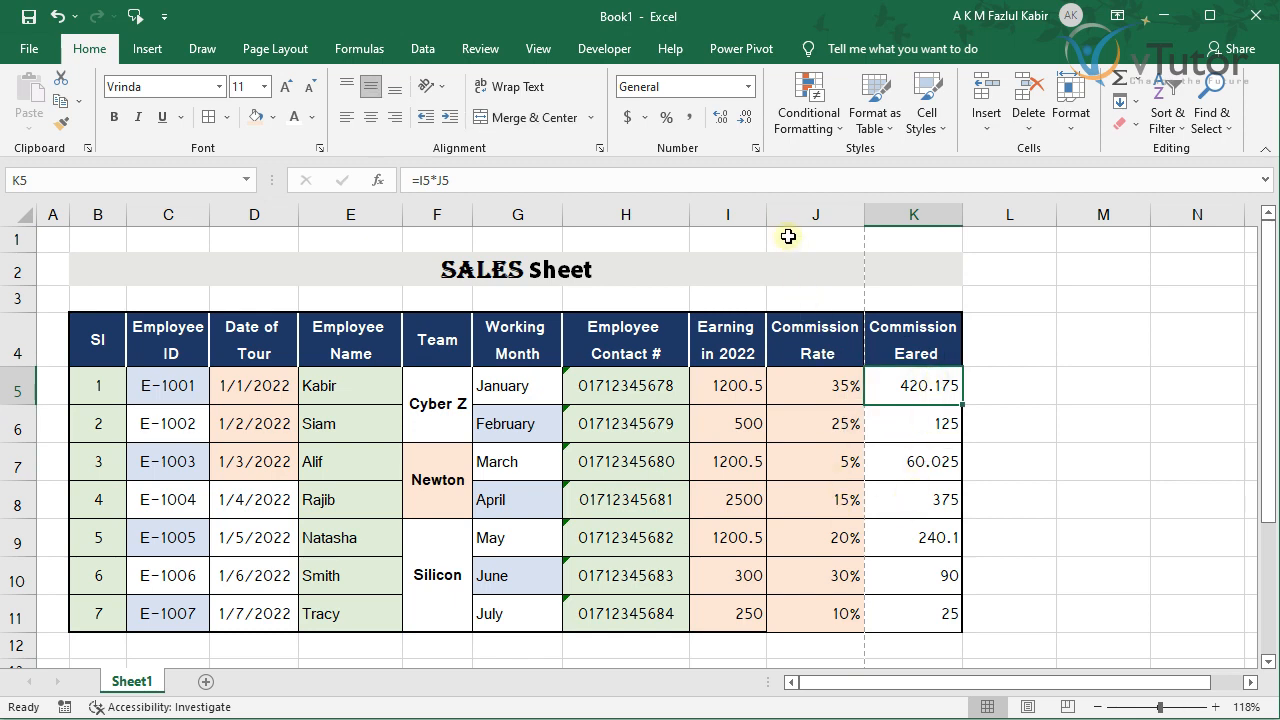
Hide the Commission Rate column, column J
left_click(818, 213)
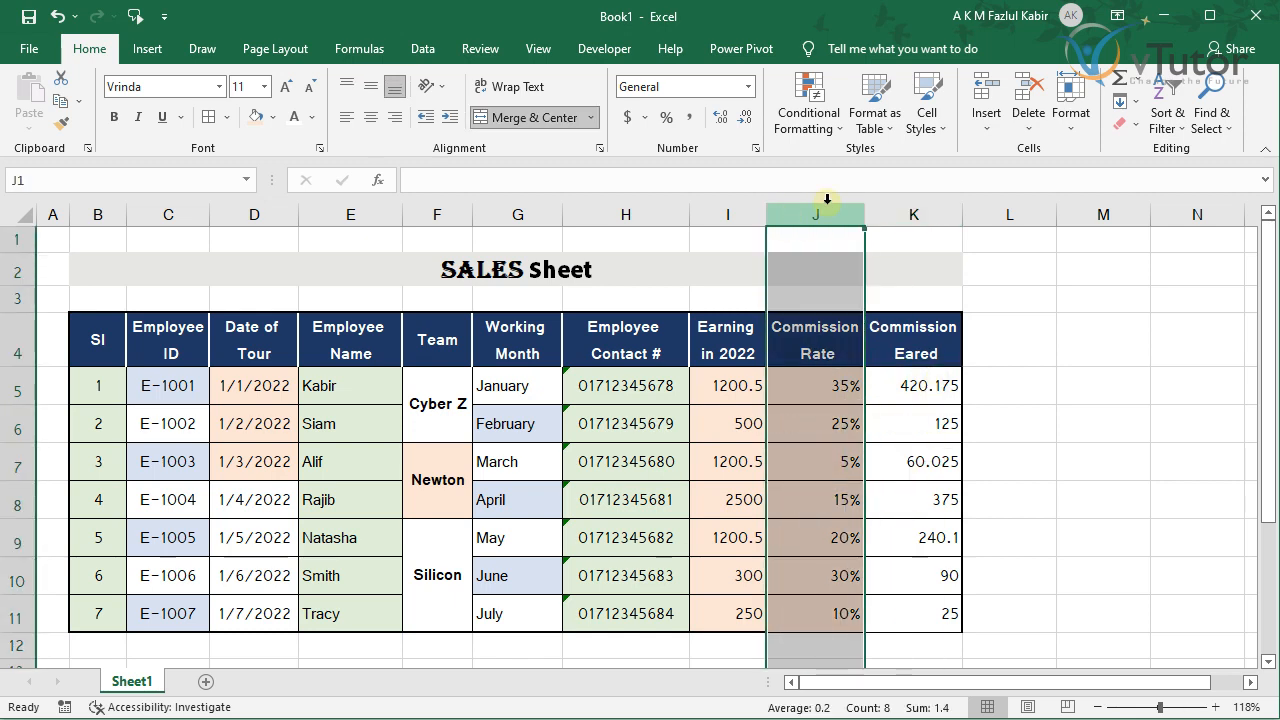
right_click(817, 222)
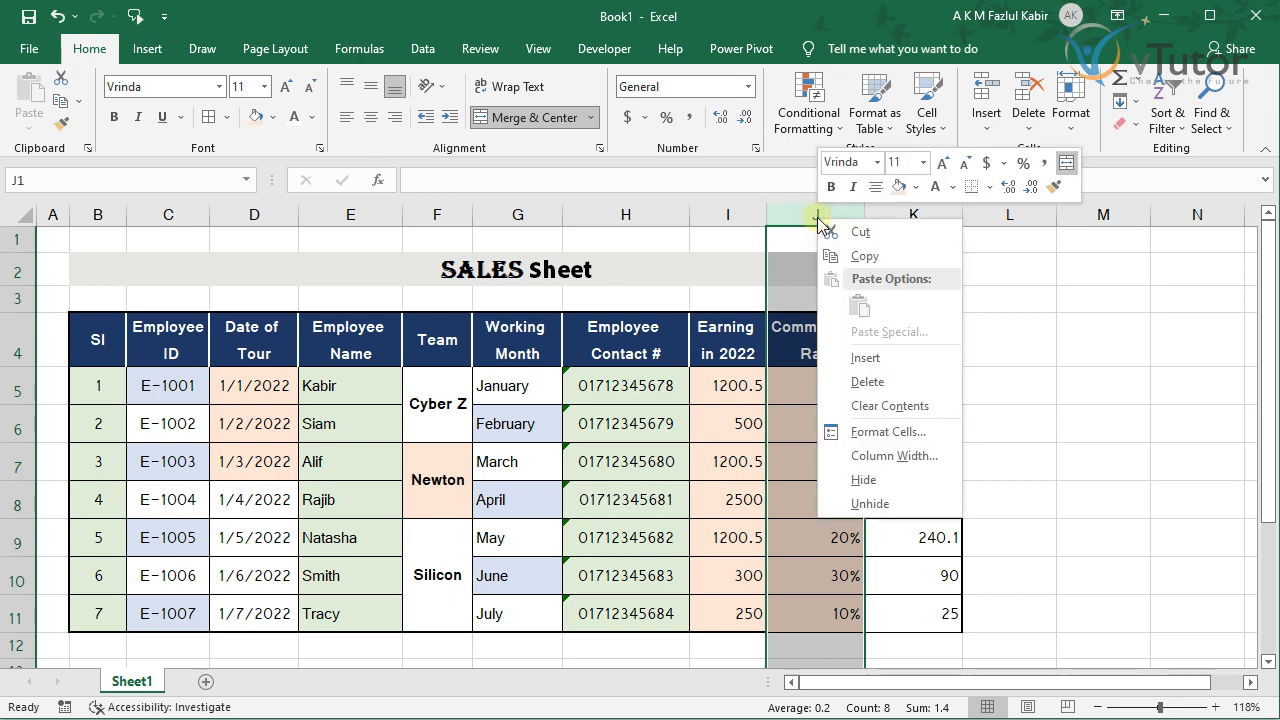
left_click(884, 479)
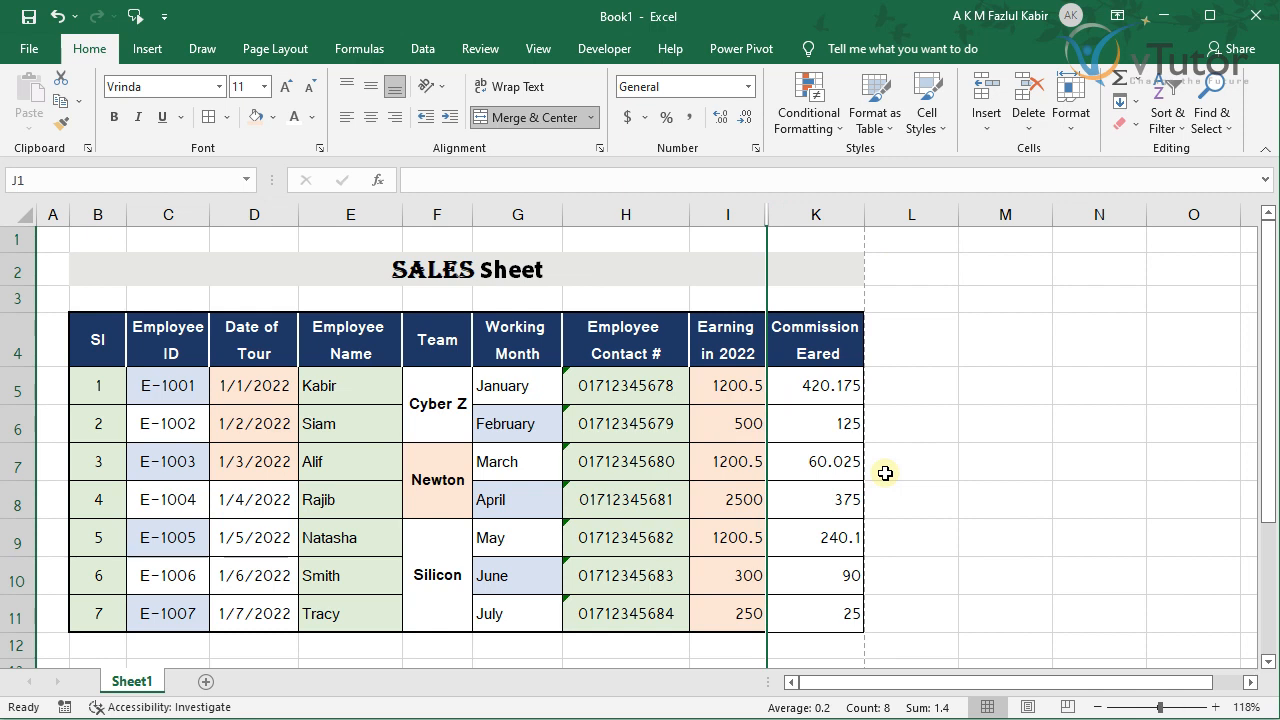
Inspect the commission formulas in K6 and K5 to see which cells they reference
left_click(789, 437)
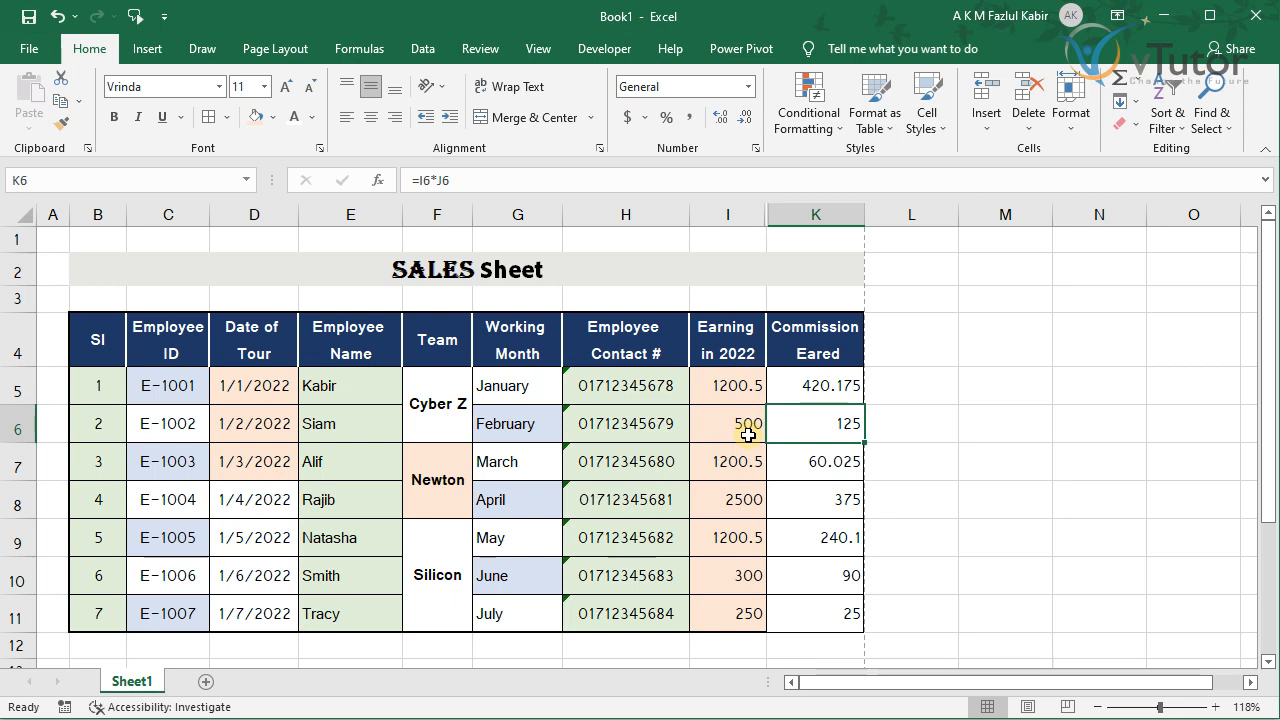
double_click(812, 390)
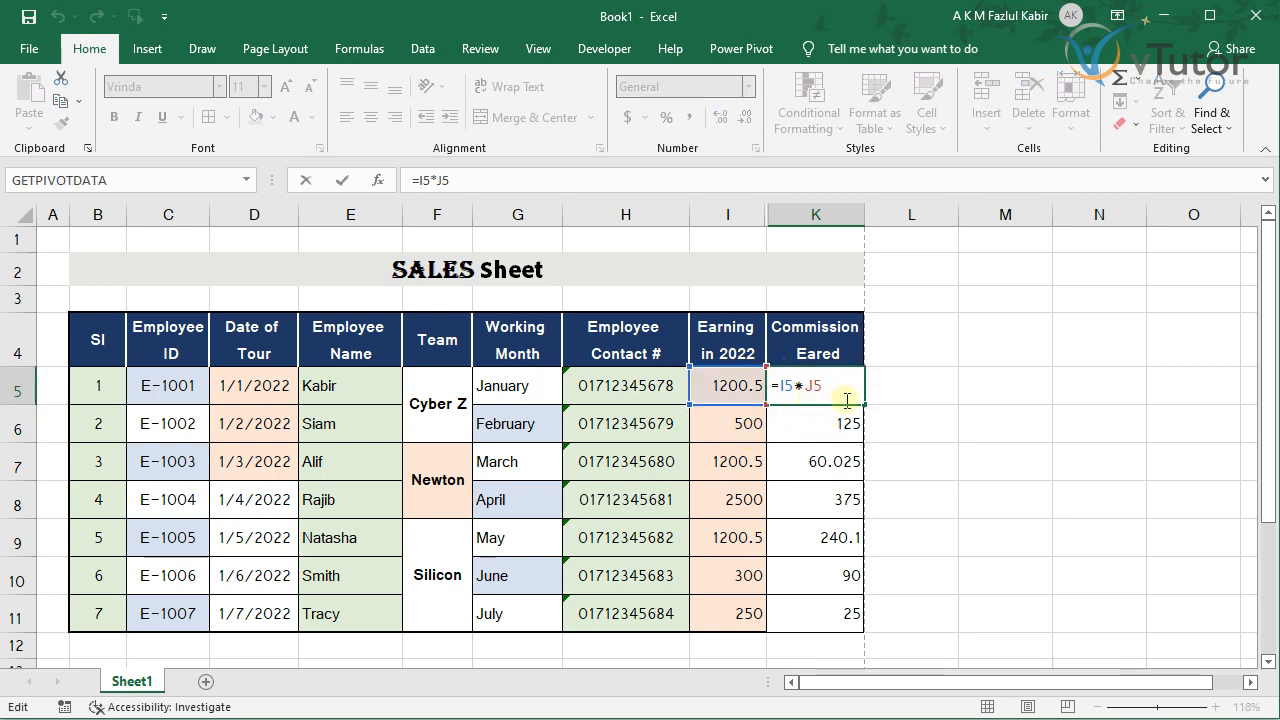
key("Return")
Hide row 9, which holds the record of employee E-1005
scroll(337, 556, "down", 1)
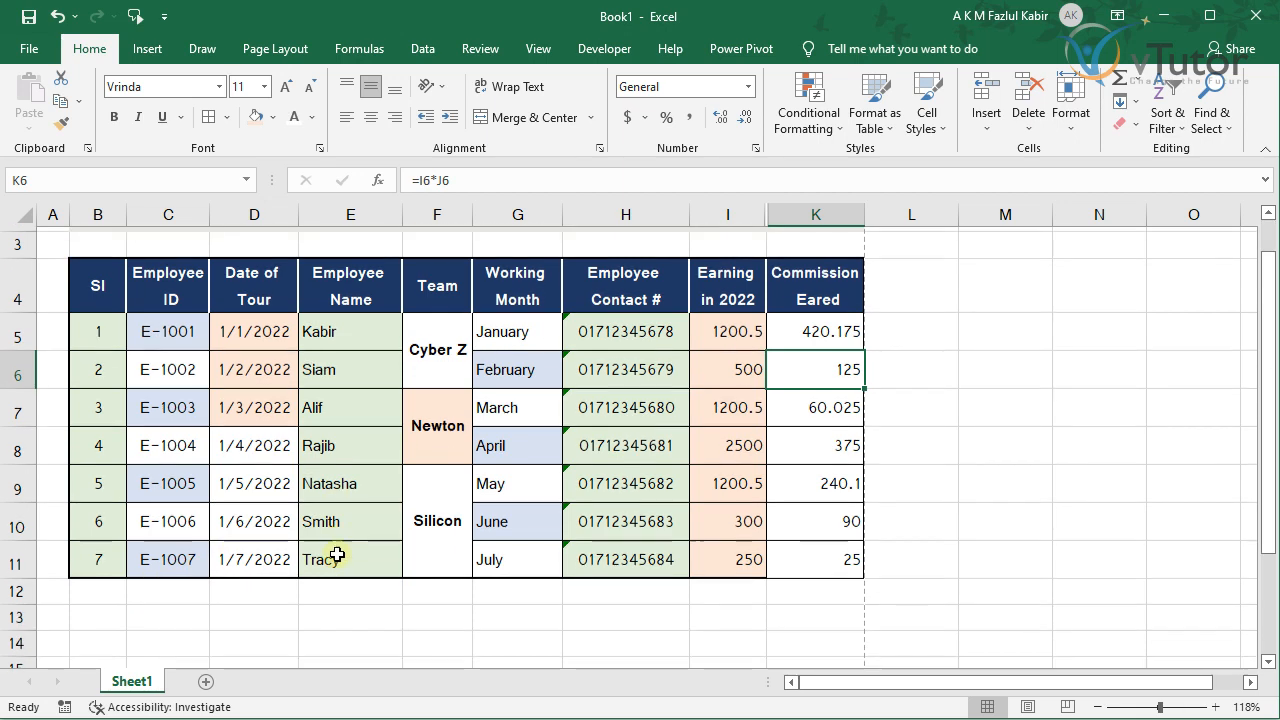
scroll(337, 556, "down", 1)
left_click(305, 457)
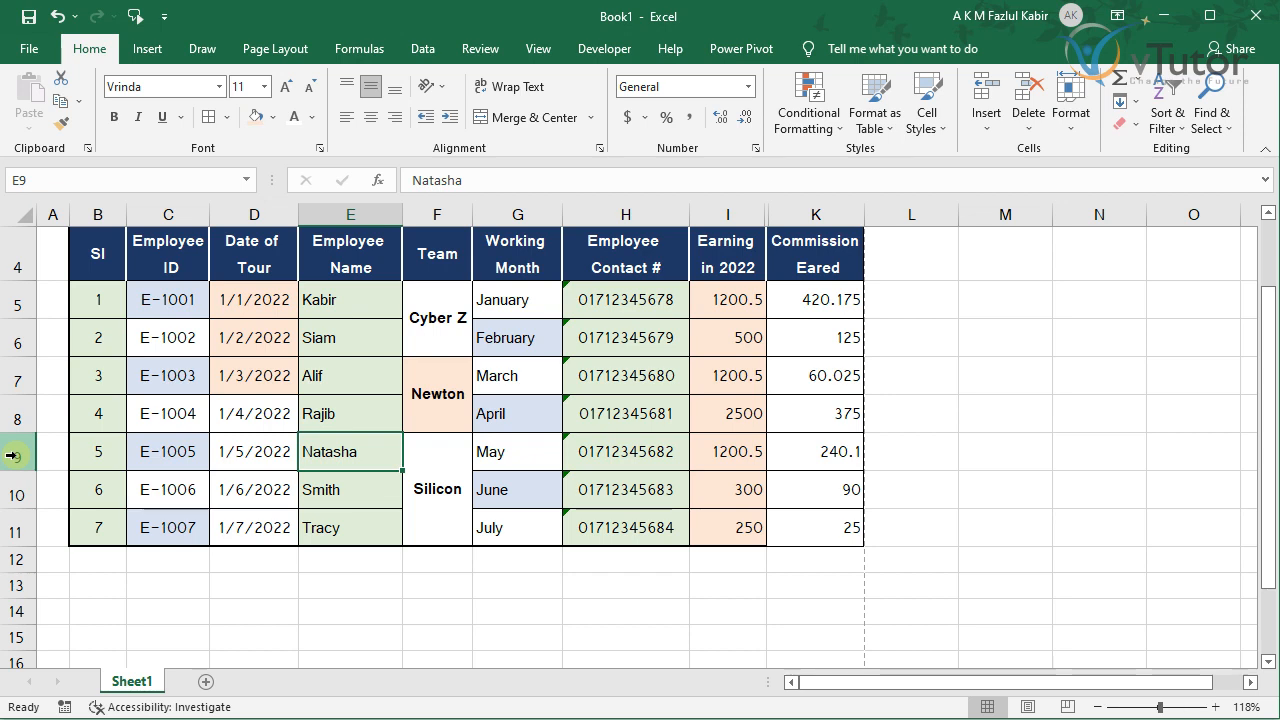
left_click(16, 456)
right_click(14, 453)
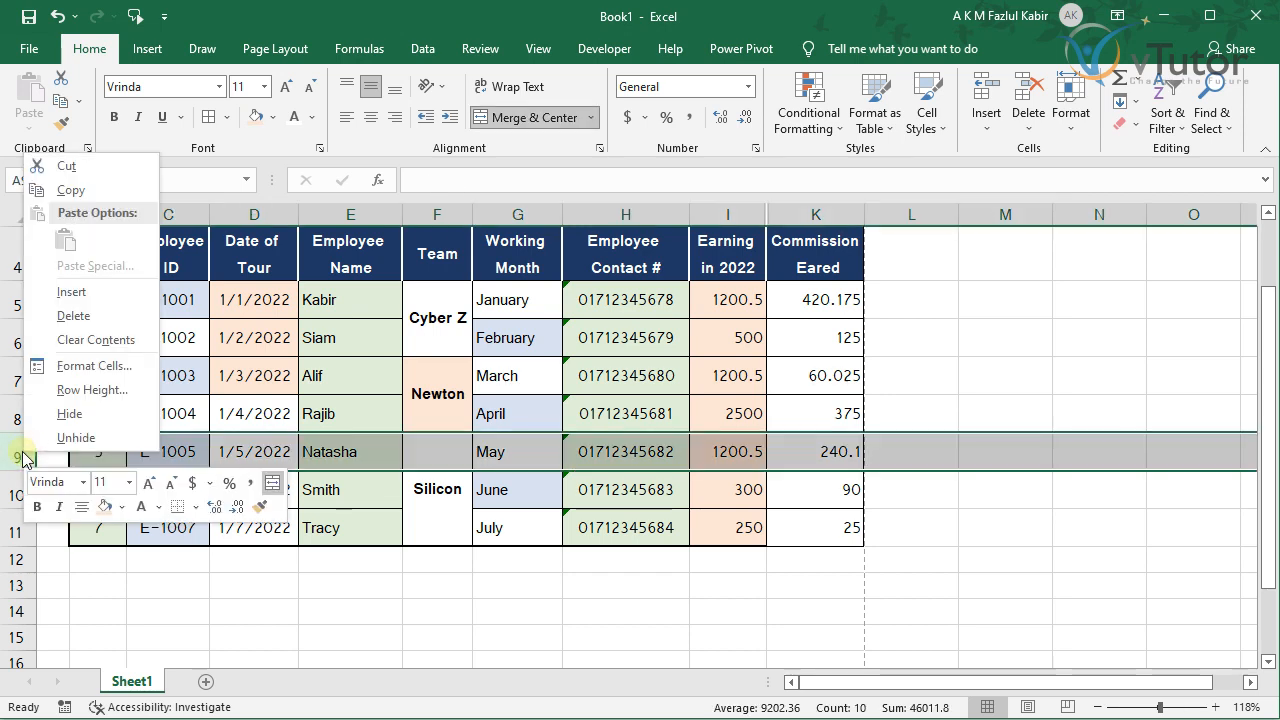
key("Escape")
right_click(12, 452)
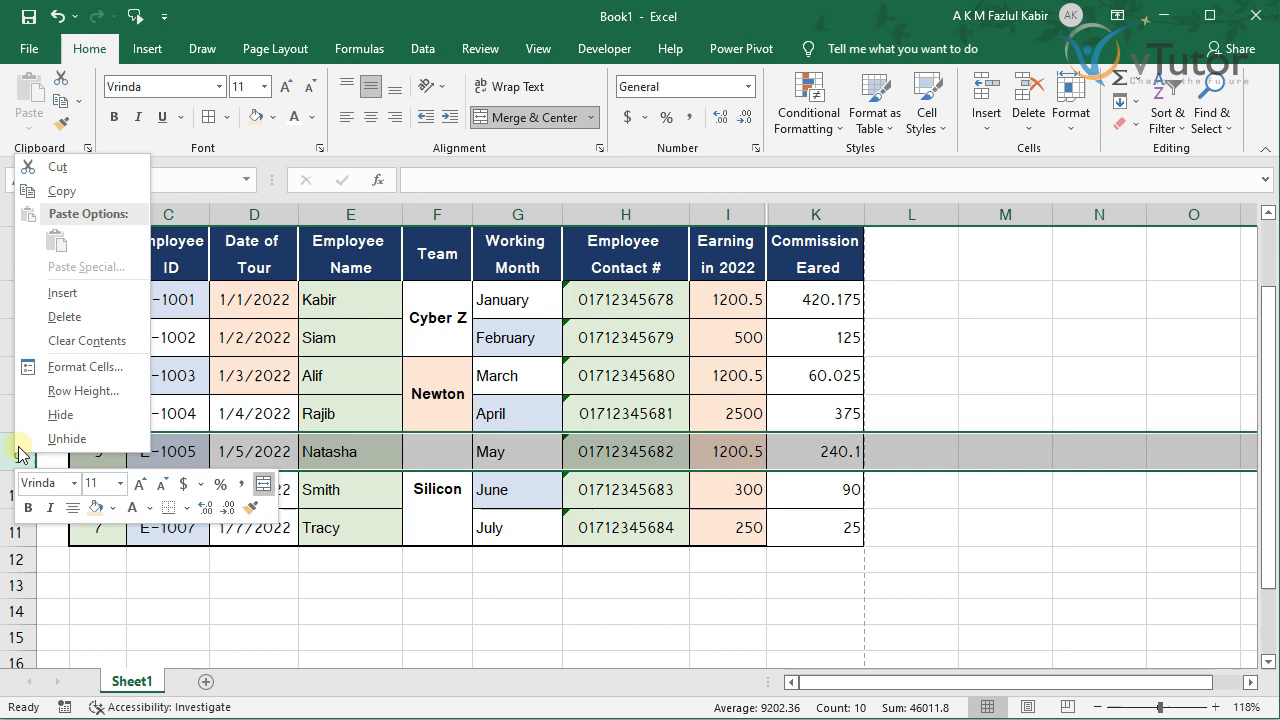
left_click(58, 410)
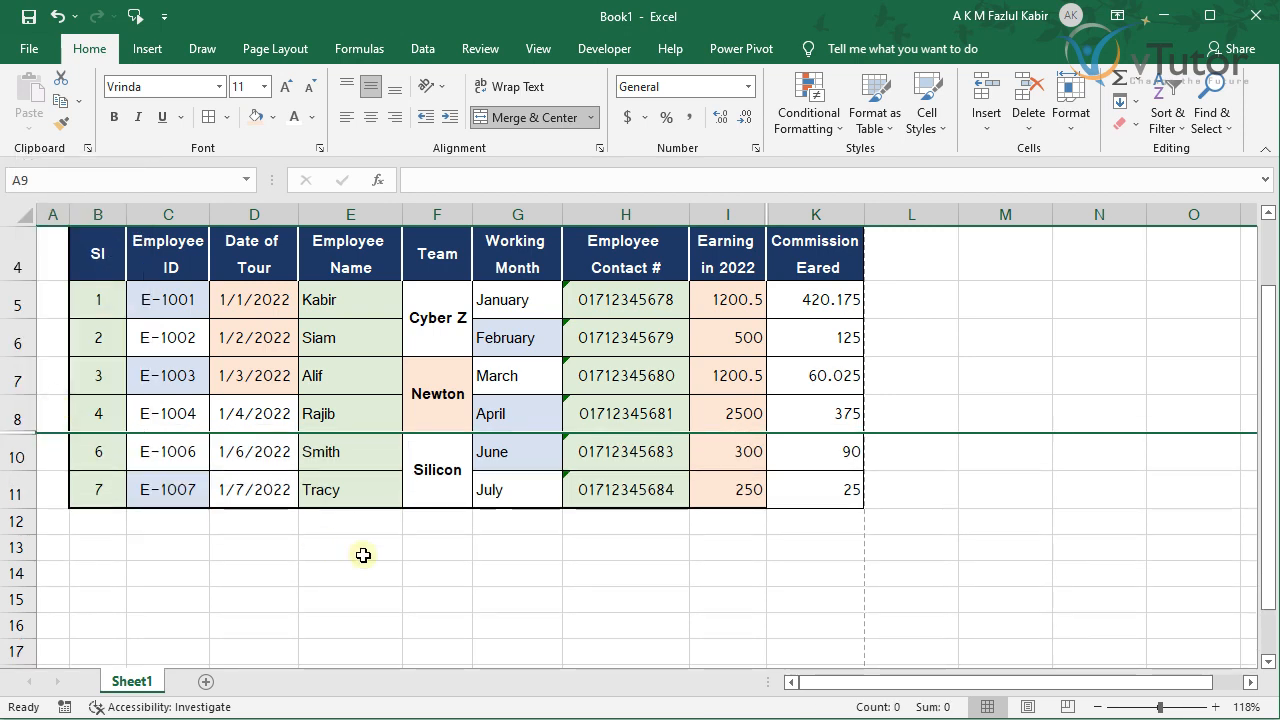
scroll(434, 566, "up", 1)
left_click(662, 566)
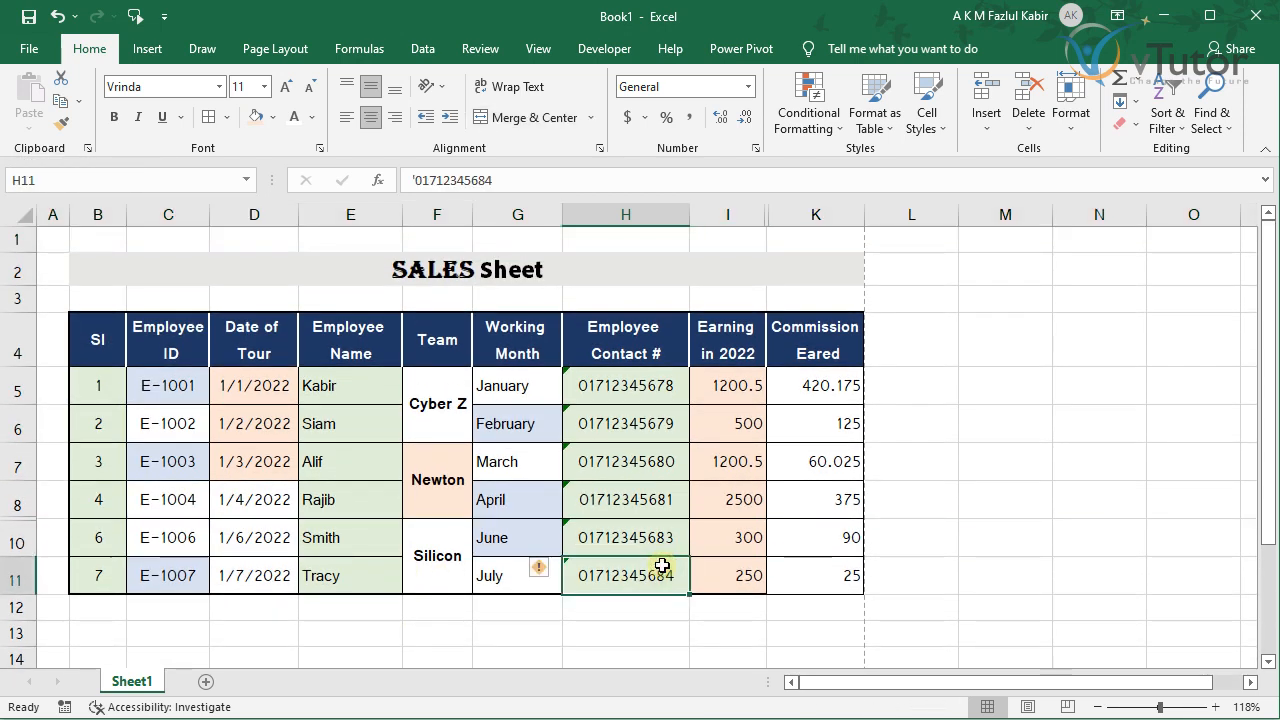